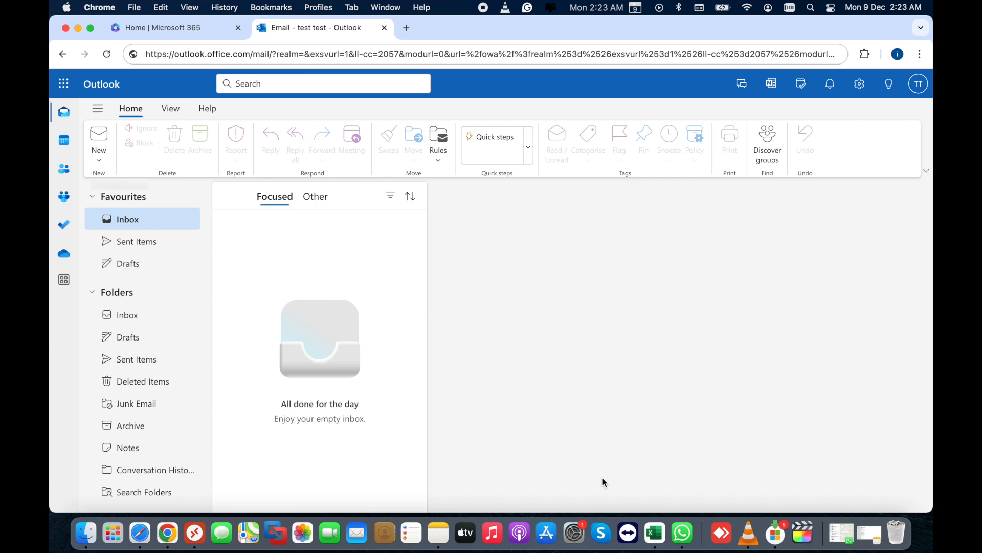
Move from the empty Outlook inbox to the Exchange admin center's Migration batches page.
key("ctrl+Right")
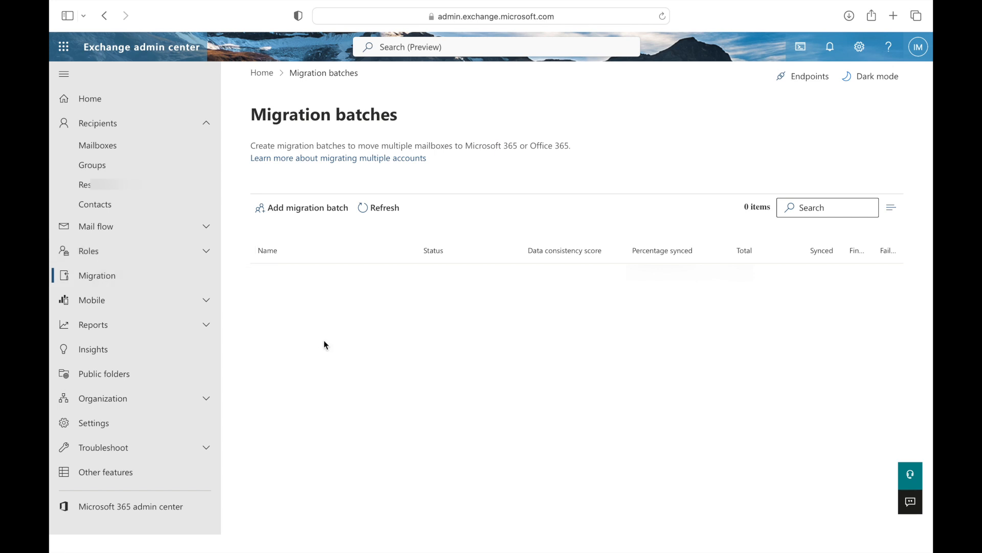
Open and cancel the Add migration batch panel, then go to the Yahoo Security page.
left_click(296, 215)
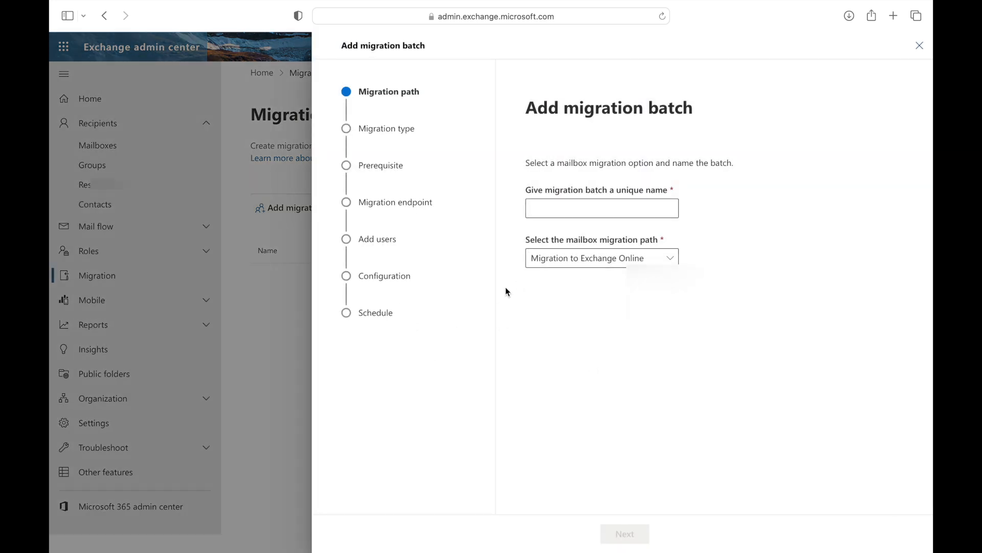
left_click(919, 46)
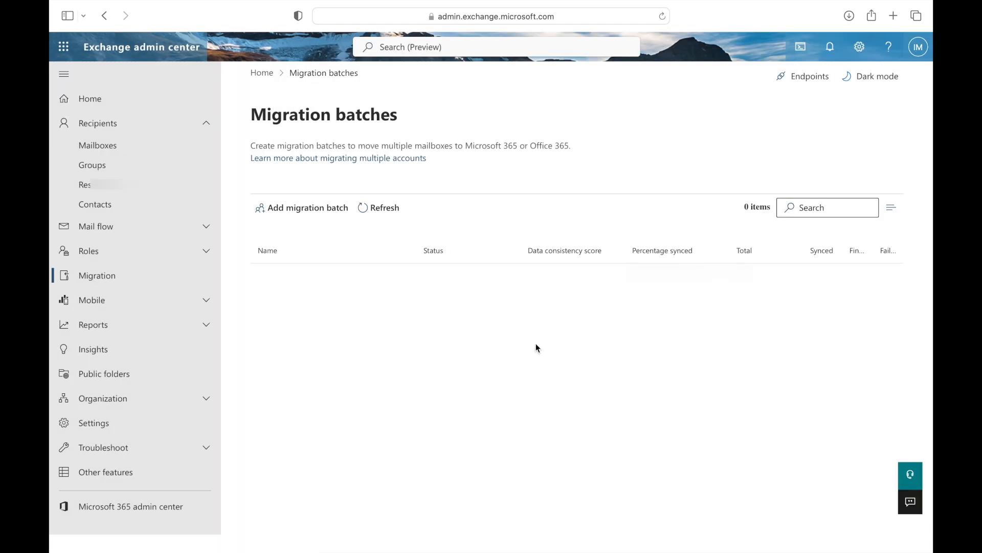
key("ctrl+Right")
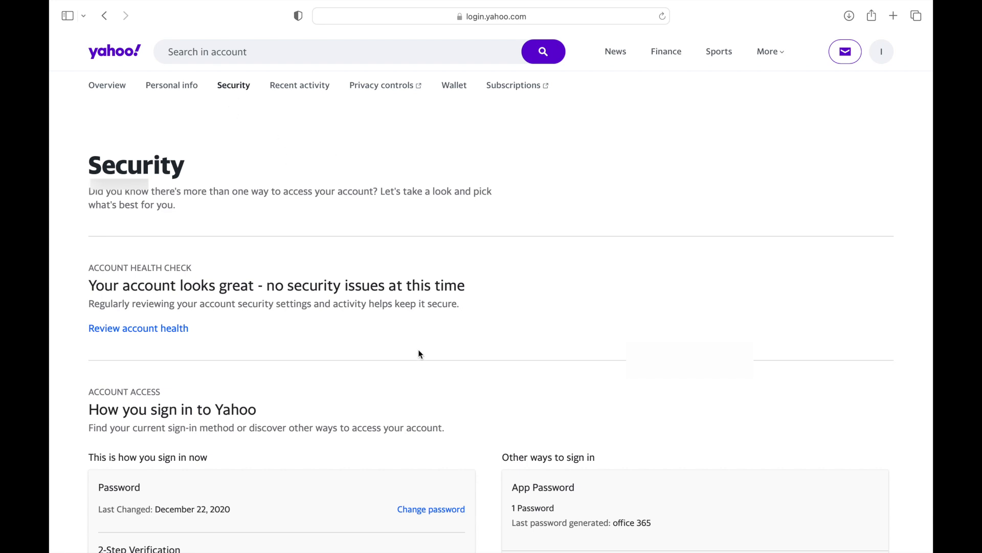
Scroll to Yahoo's 'How you sign in to Yahoo' section, then return to the Outlook inbox.
scroll(418, 354, "down", 2)
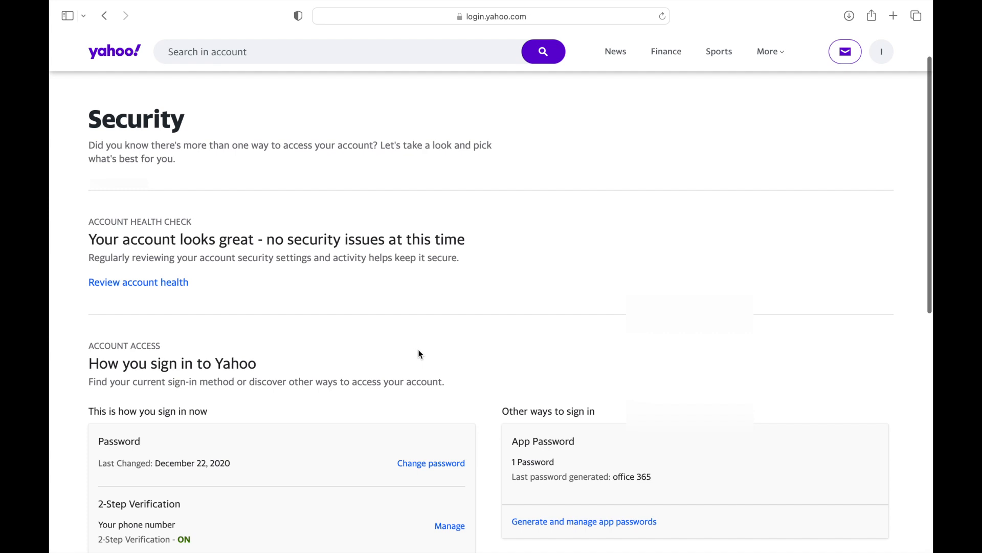
scroll(418, 350, "down", 4)
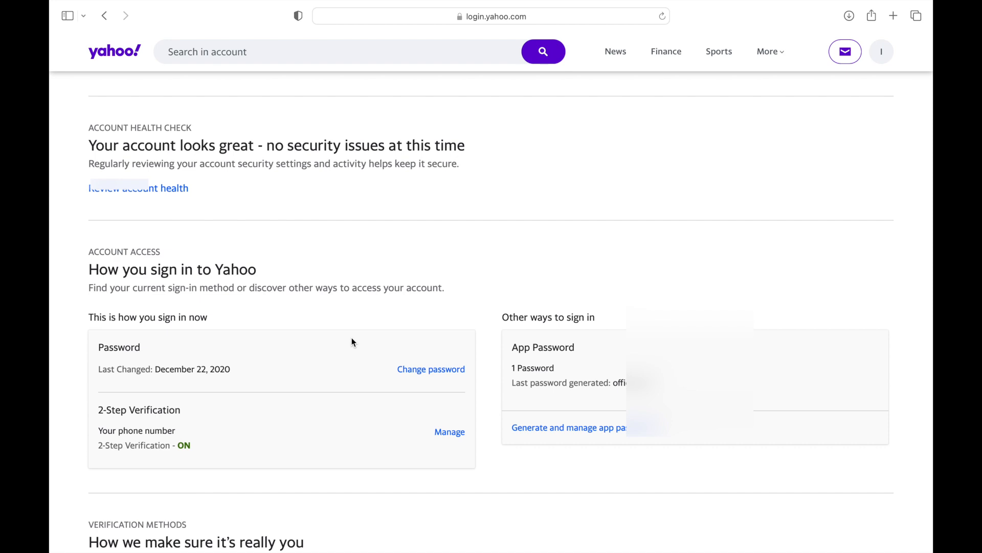
key("ctrl+Left")
key("ctrl+Left")
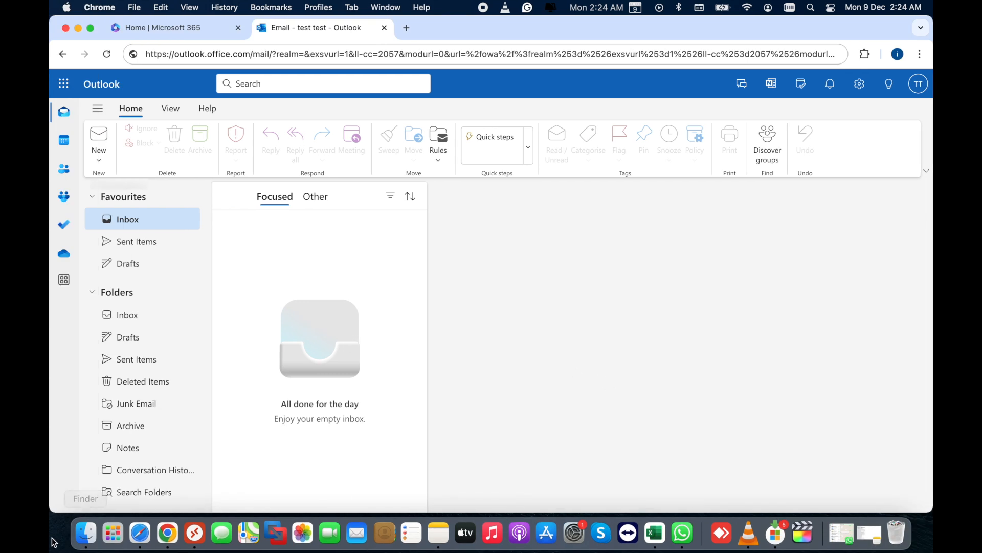
Open the 'Gmail to office 365' CSV workbook from Excel's Recent list.
left_click(657, 535)
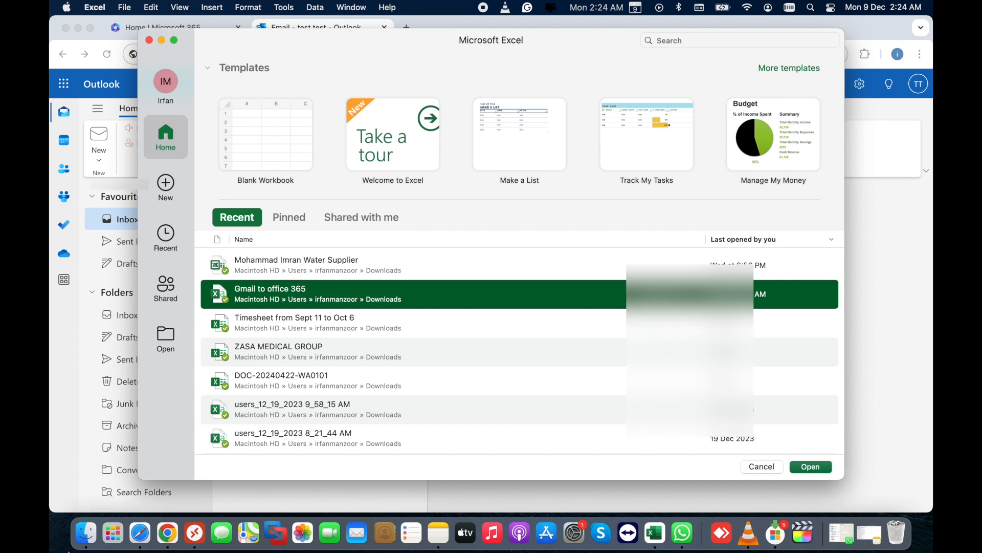
left_click(83, 534)
double_click(492, 150)
left_click(803, 466)
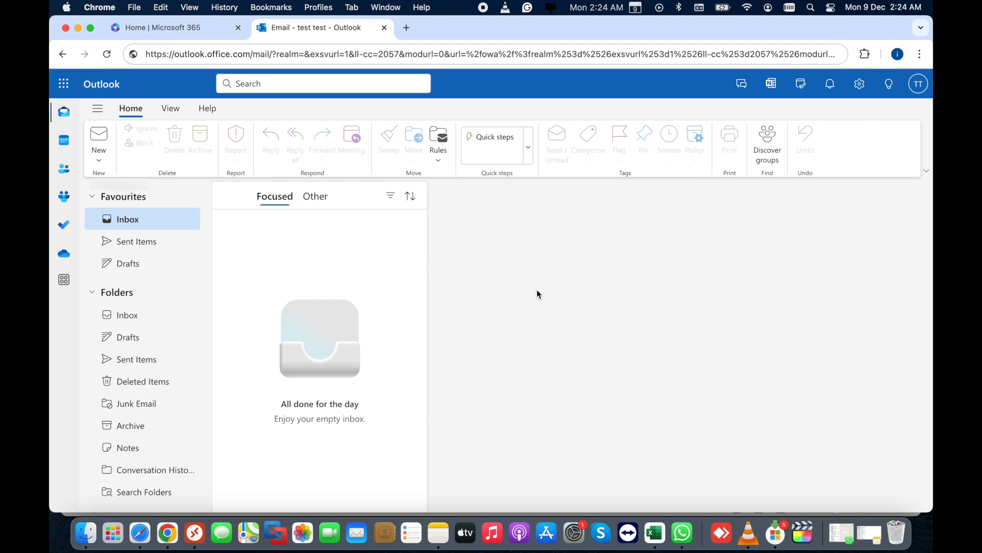
left_click(657, 535)
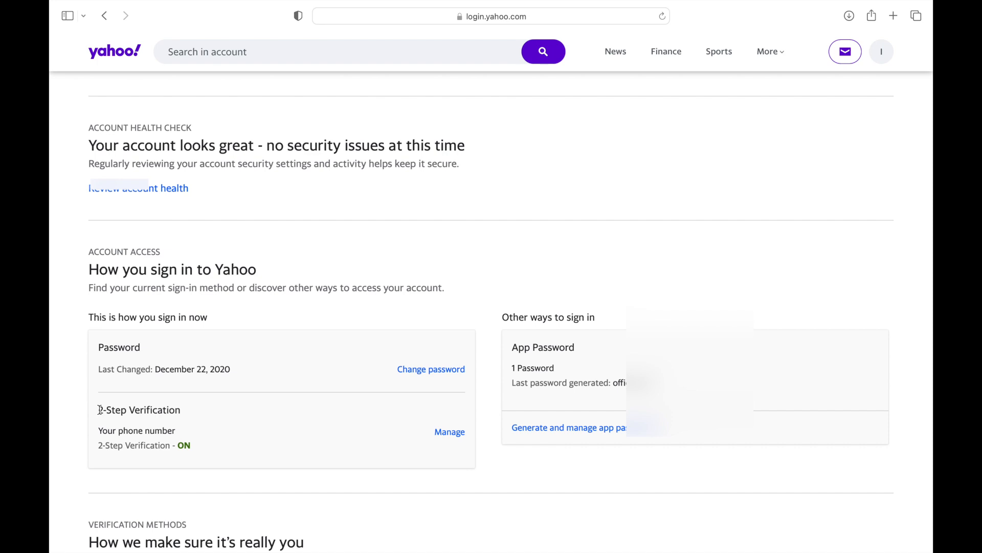
Note 2-Step Verification is on and review the existing office 365 app password.
left_click_drag(100, 410, 208, 443)
left_click(214, 452)
left_click(537, 433)
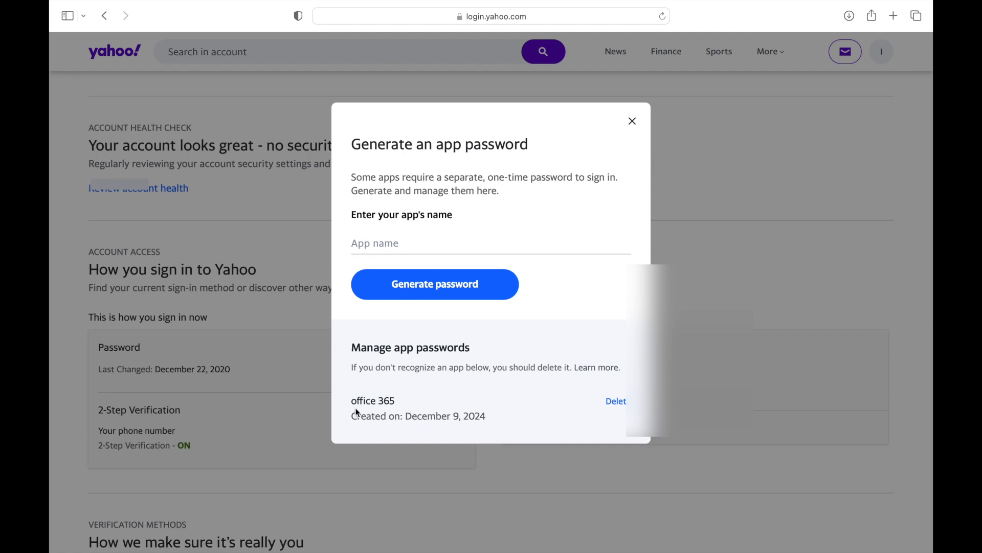
left_click_drag(351, 400, 478, 424)
left_click(492, 420)
Type 'teset' as a new app password name, then close without generating and return to Exchange.
left_click(397, 241)
type("teset")
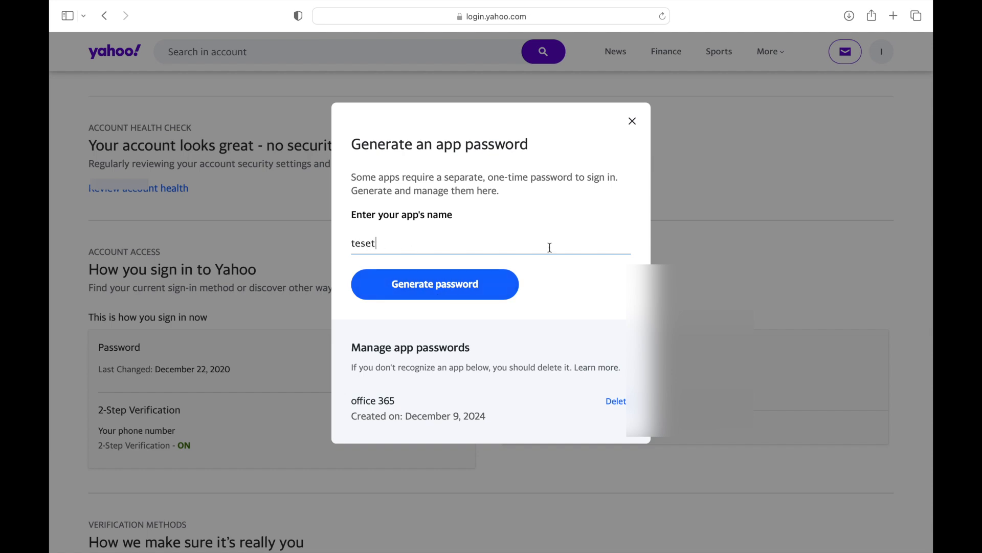
left_click(634, 124)
key("ctrl+Left")
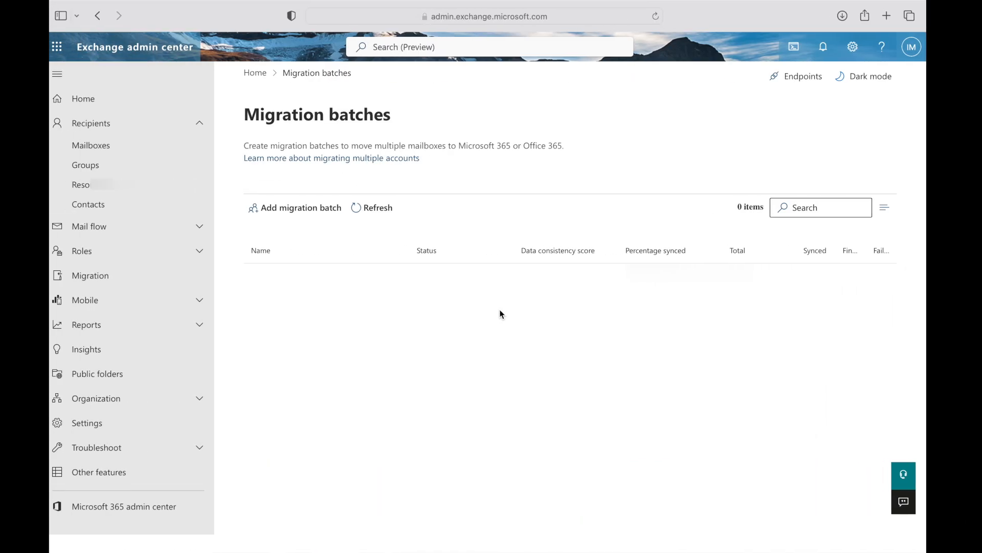
Save the Gmail to office 365 workbook as Comma-separated Values (.csv) in Excel.
key("ctrl+Left")
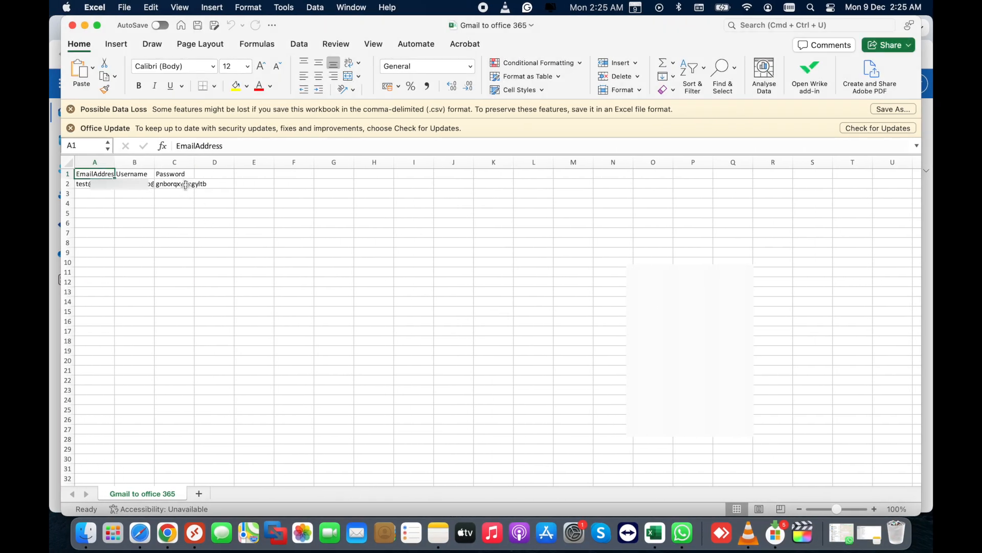
left_click(124, 7)
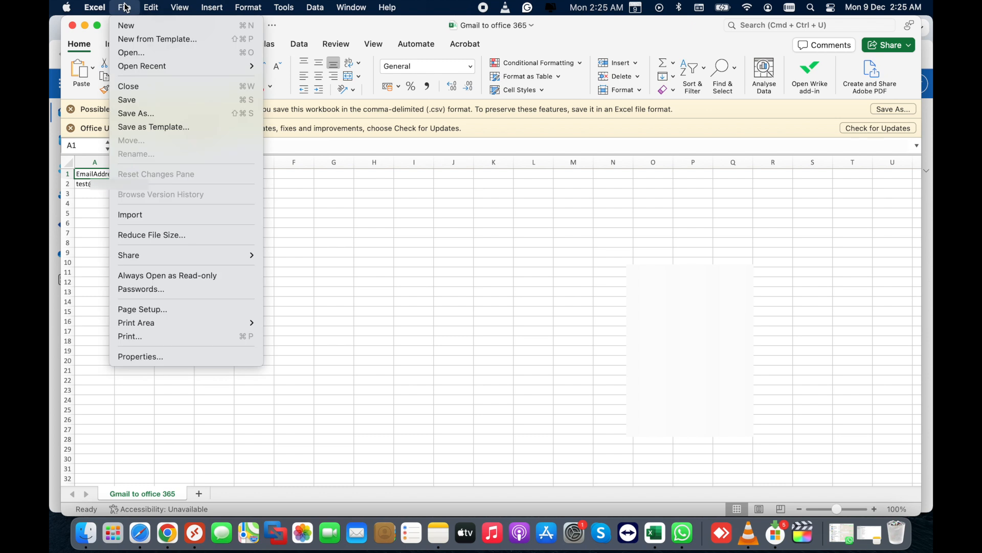
left_click(151, 117)
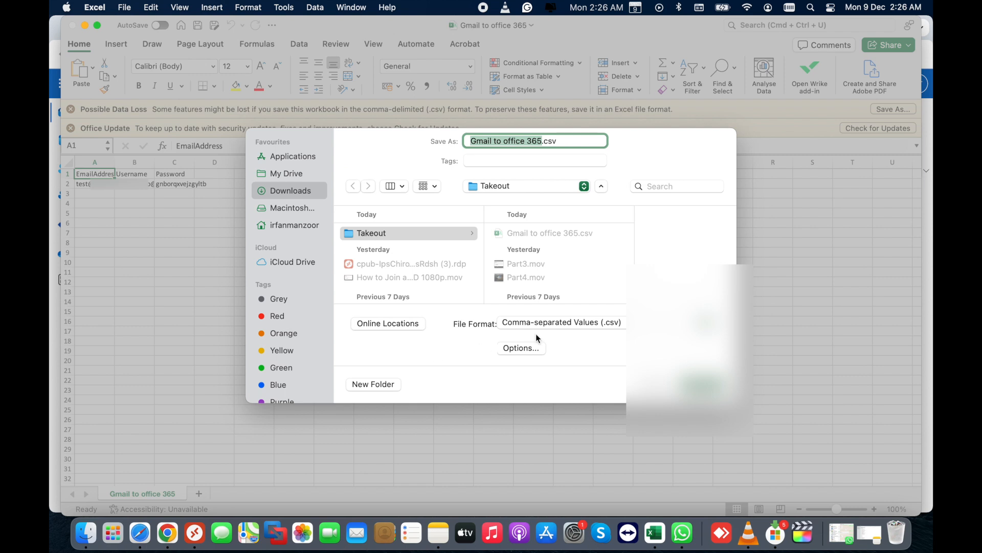
left_click(561, 322)
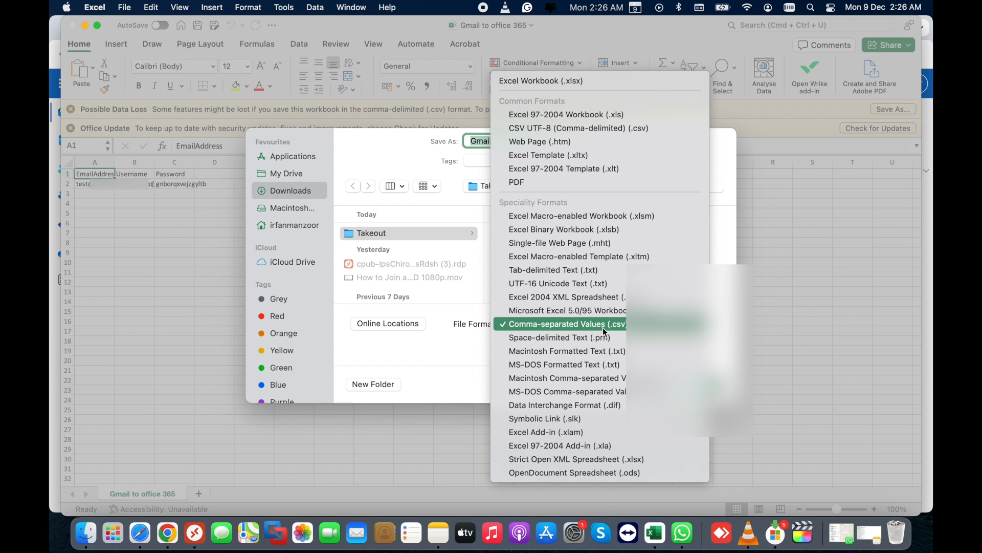
left_click(473, 401)
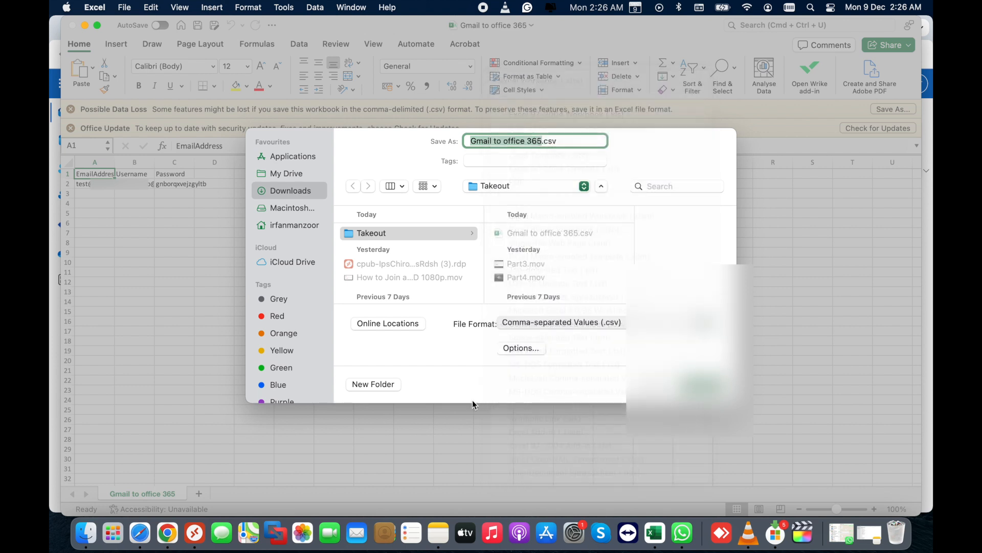
key("Return")
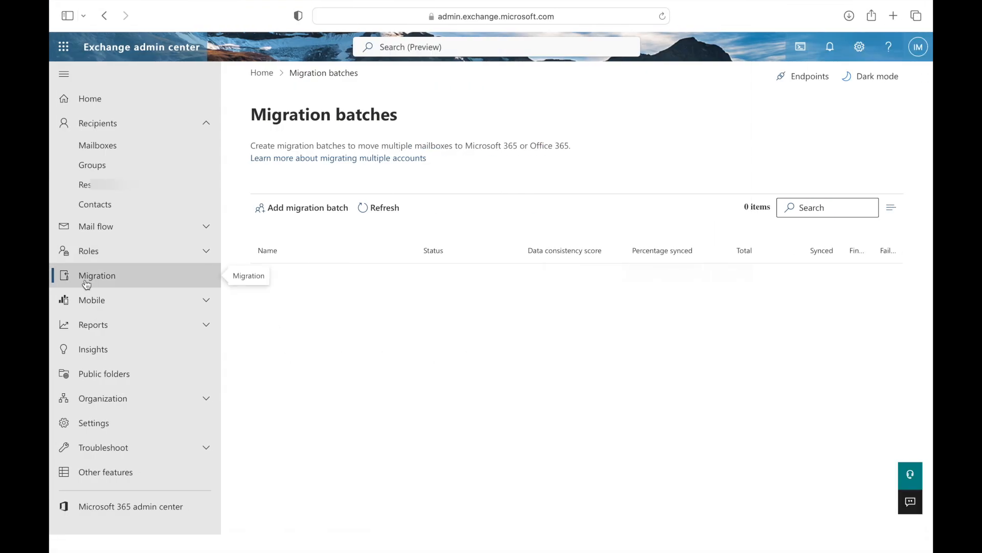
Start a new migration batch named 'Yahoo to 365'.
left_click(295, 213)
left_click(609, 207)
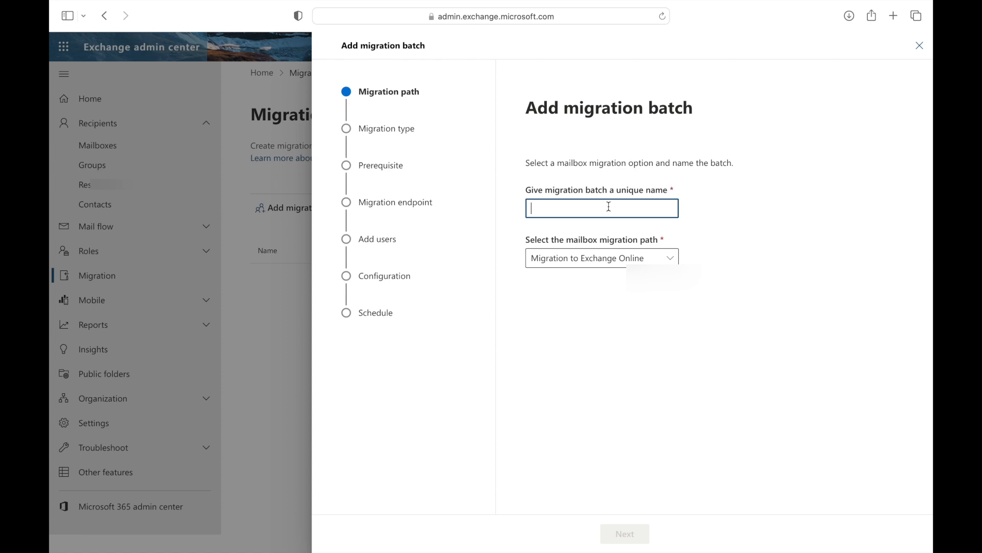
type("Y")
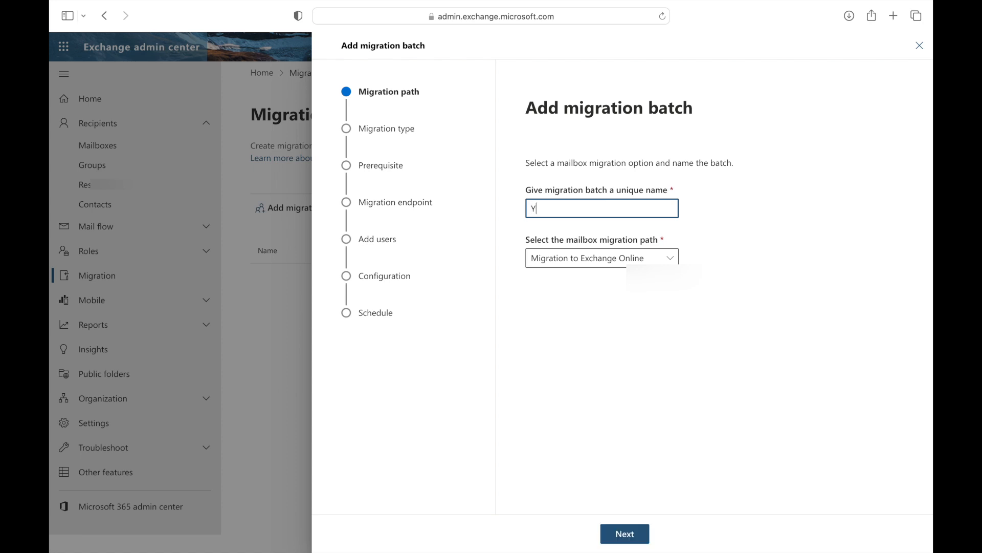
type("ahoo to 365")
left_click(625, 534)
Choose IMAP migration as the type and pass the prerequisites page.
left_click(671, 237)
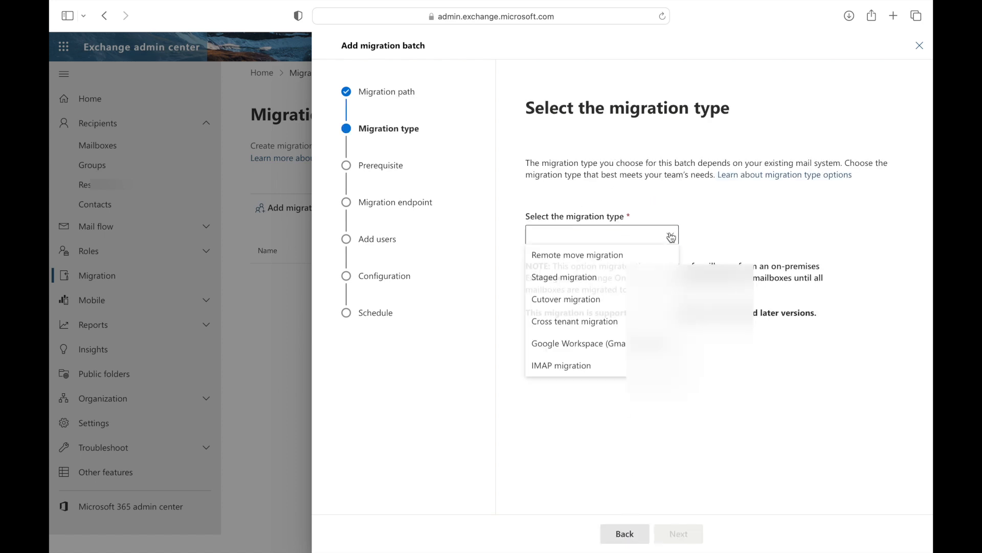
left_click(570, 367)
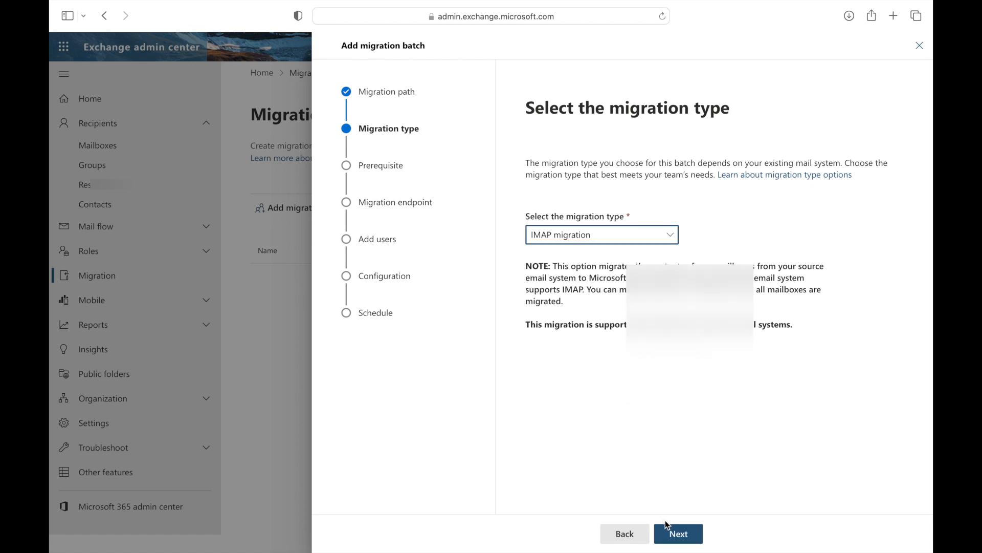
left_click(675, 538)
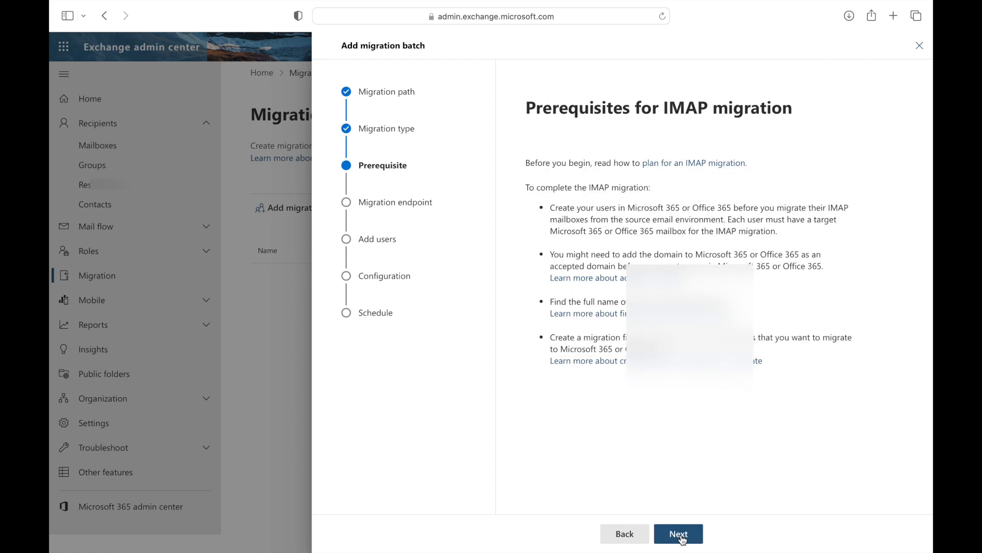
left_click(682, 538)
Choose to create a new migration endpoint instead of '365 gmail migration'.
left_click(685, 246)
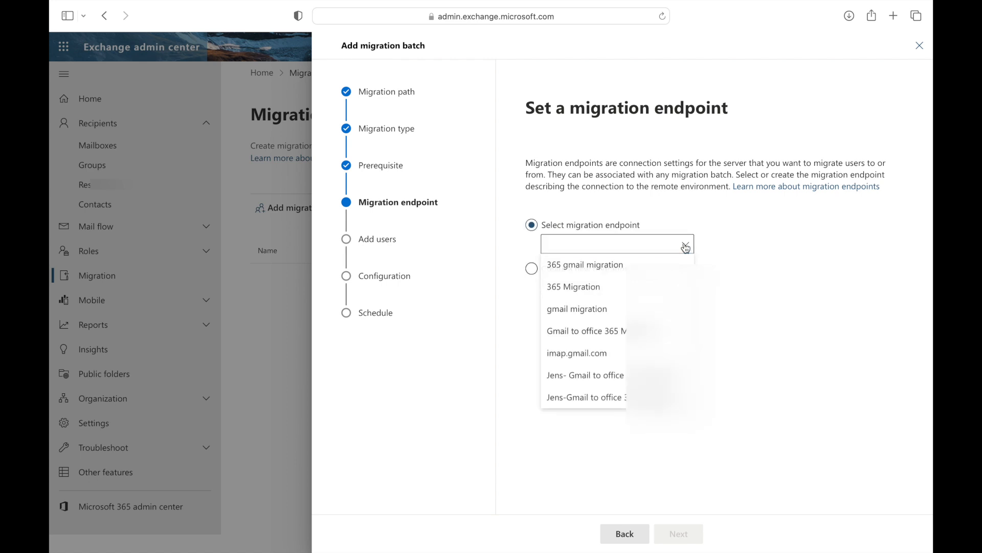
left_click(579, 265)
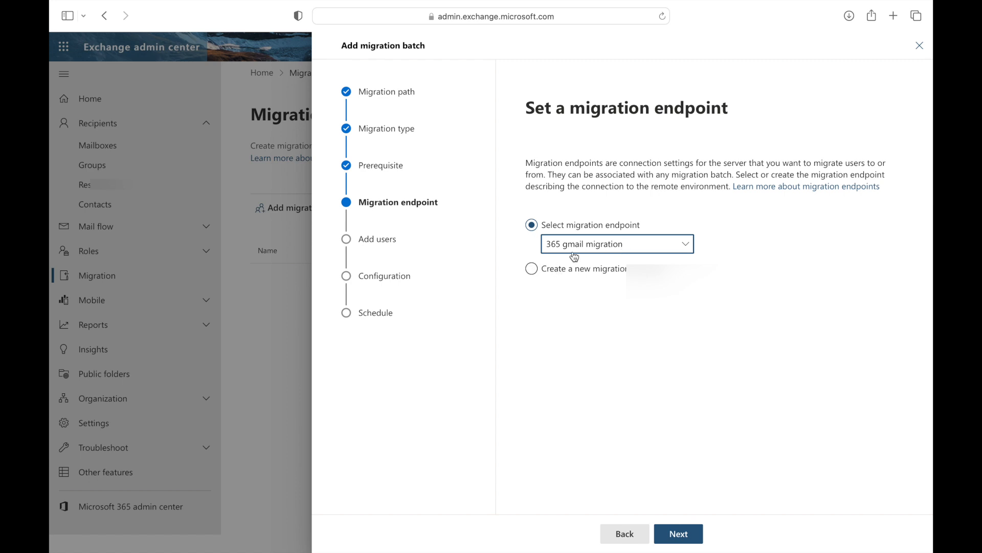
left_click(533, 272)
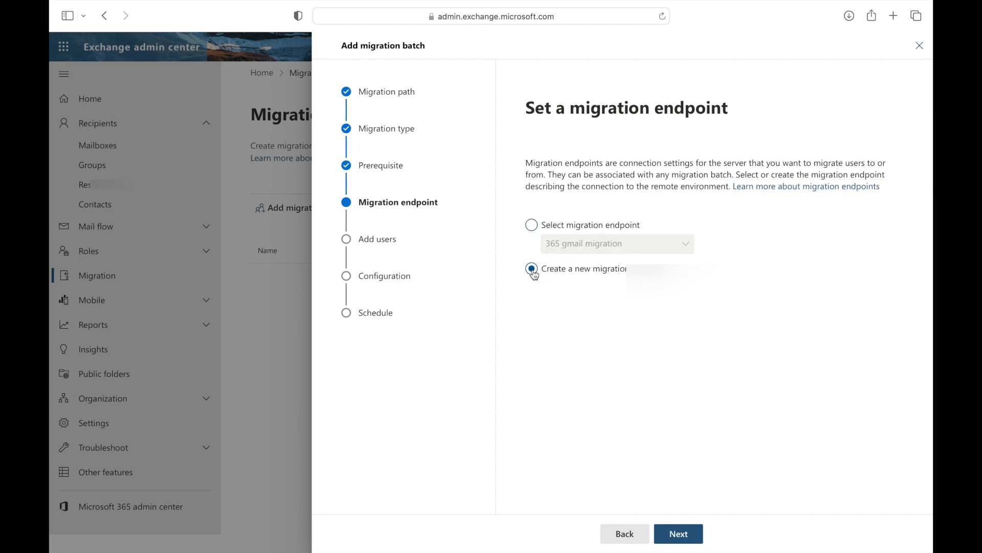
left_click(678, 535)
Name the new endpoint 'test' and set the IMAP server to imap.mail.yahoo.com.
left_click(562, 238)
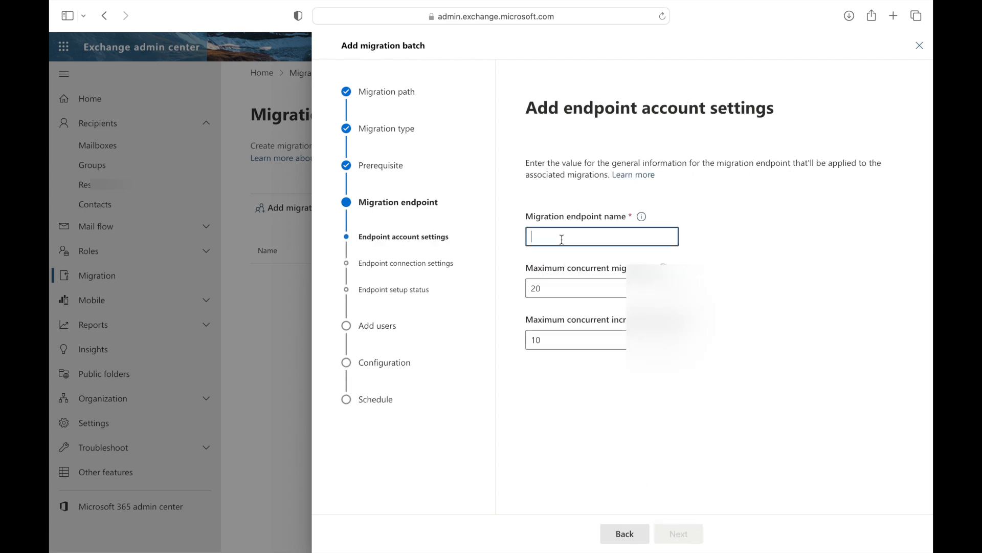
type("test")
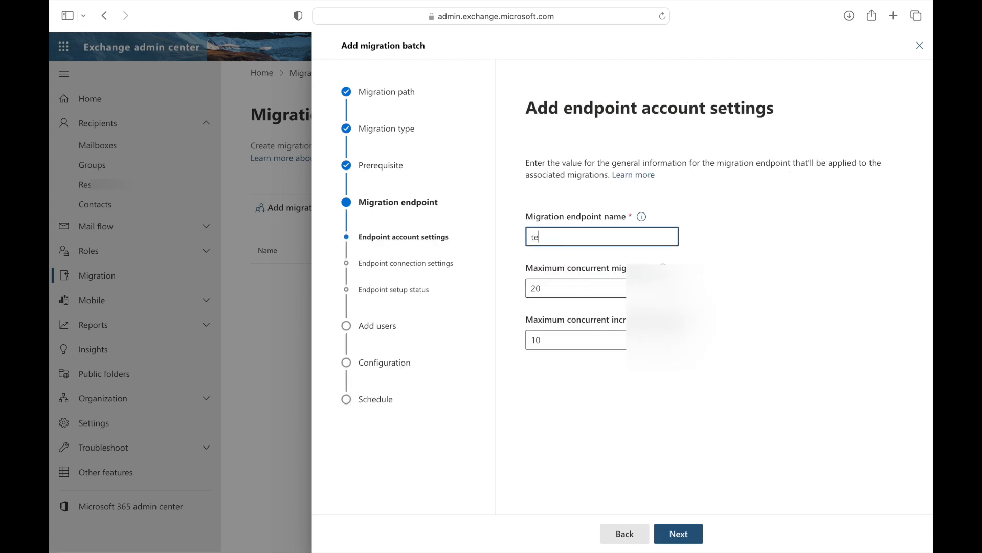
left_click(682, 533)
left_click(549, 247)
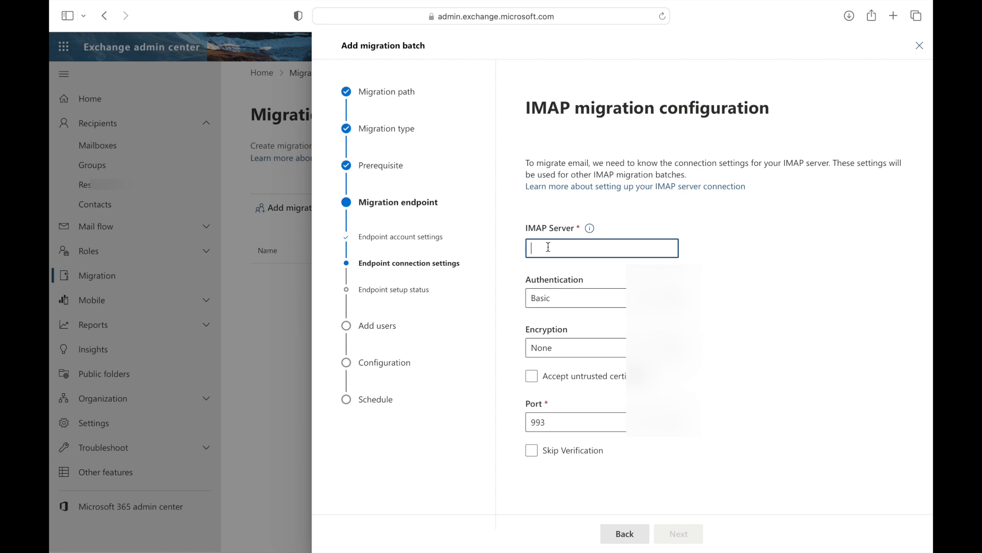
type("imap.mail.yahoo.com")
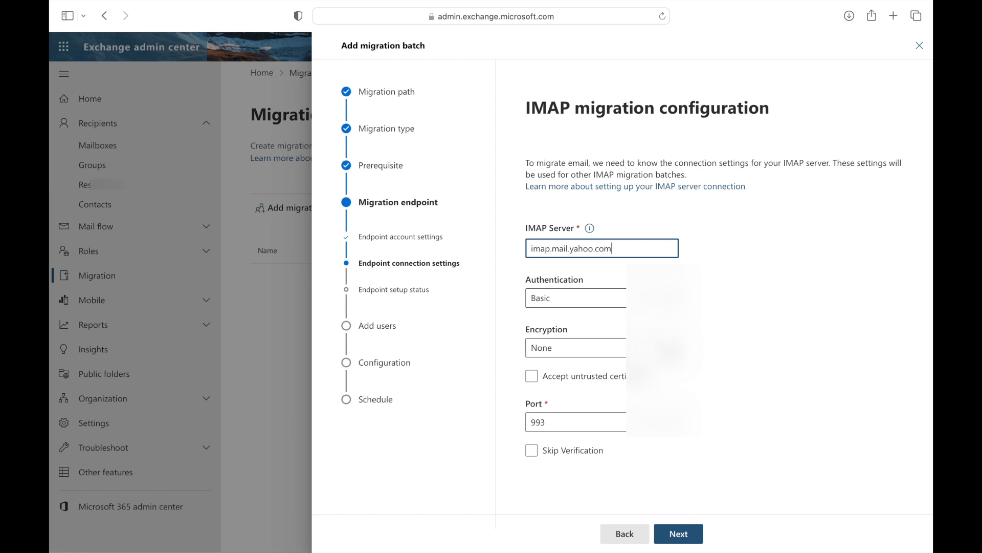
Set SSL encryption, accept untrusted certificates, save the endpoint, then step back twice.
left_click(573, 347)
left_click(541, 392)
left_click(532, 376)
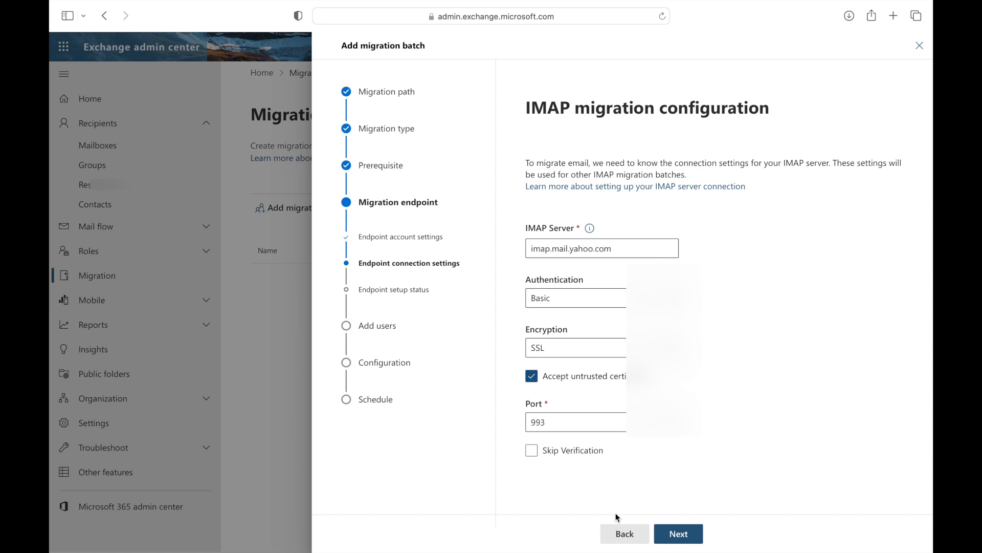
left_click(671, 537)
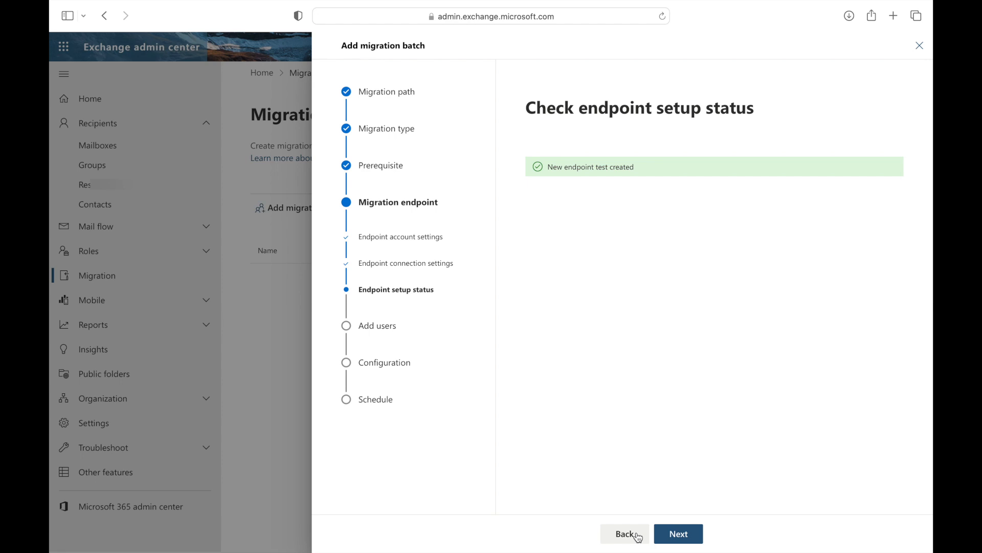
left_click(634, 538)
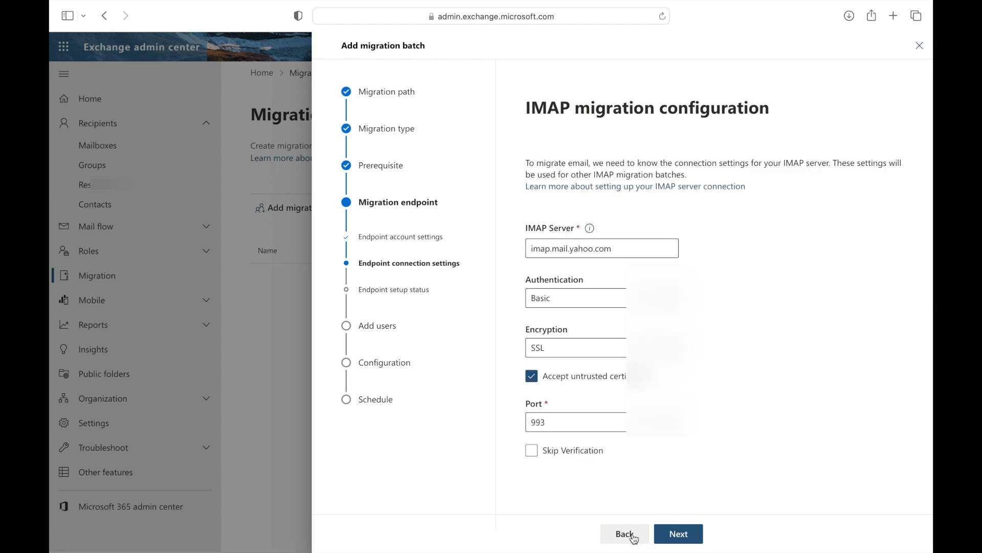
left_click(634, 538)
Switch to using the existing migration endpoint and advance to adding user mailboxes.
left_click(634, 537)
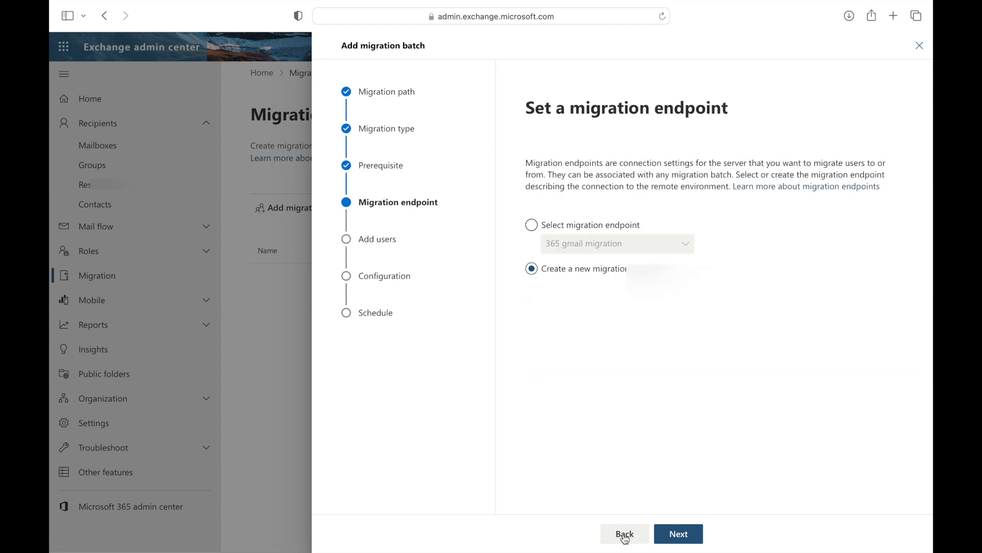
left_click(532, 227)
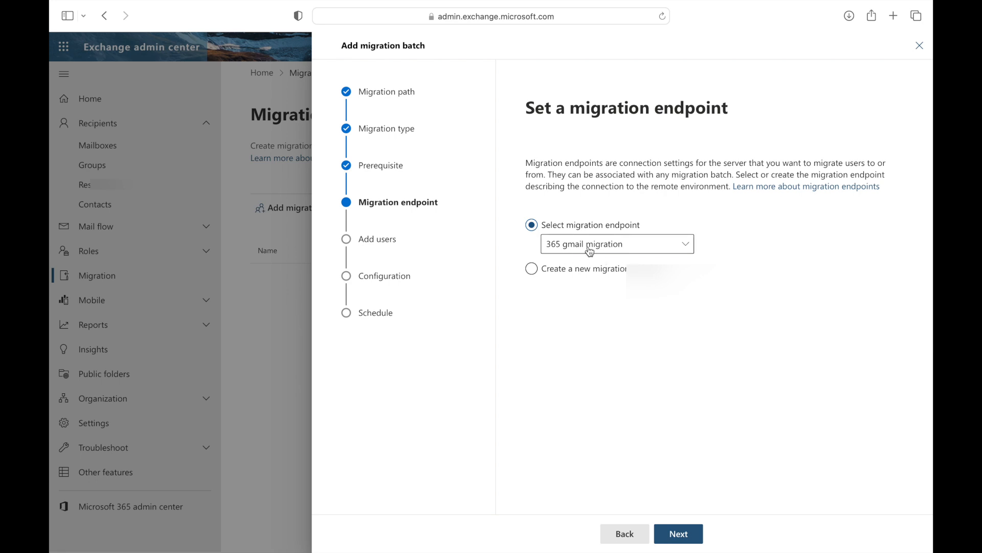
left_click(680, 536)
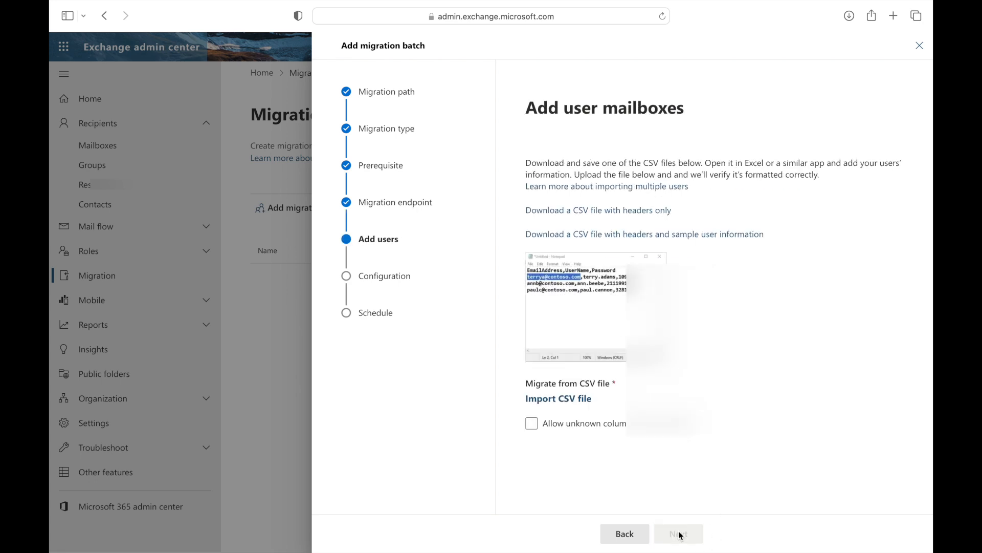
Import Gmail to office 365.csv with unknown columns allowed and continue to configuration.
left_click(564, 404)
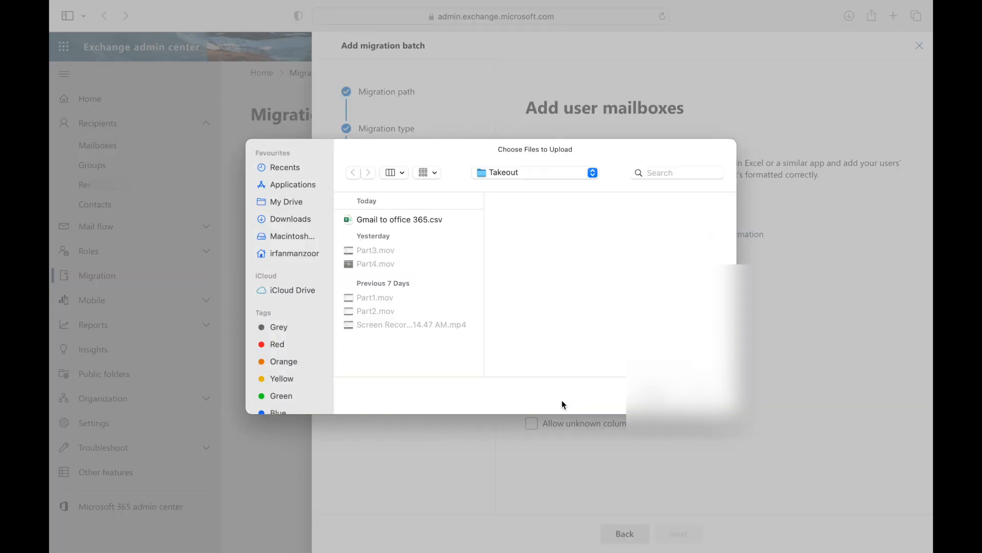
left_click(401, 220)
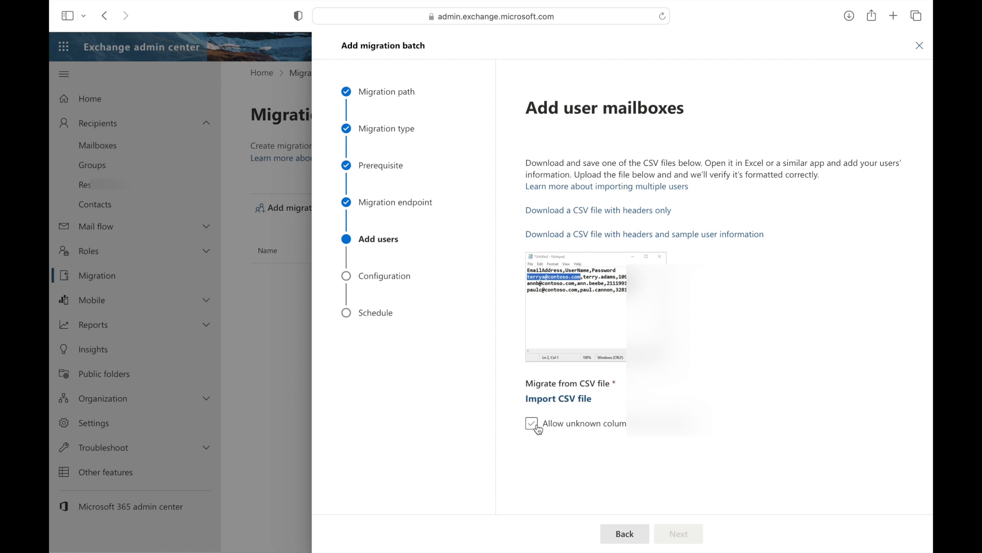
left_click(563, 403)
double_click(417, 222)
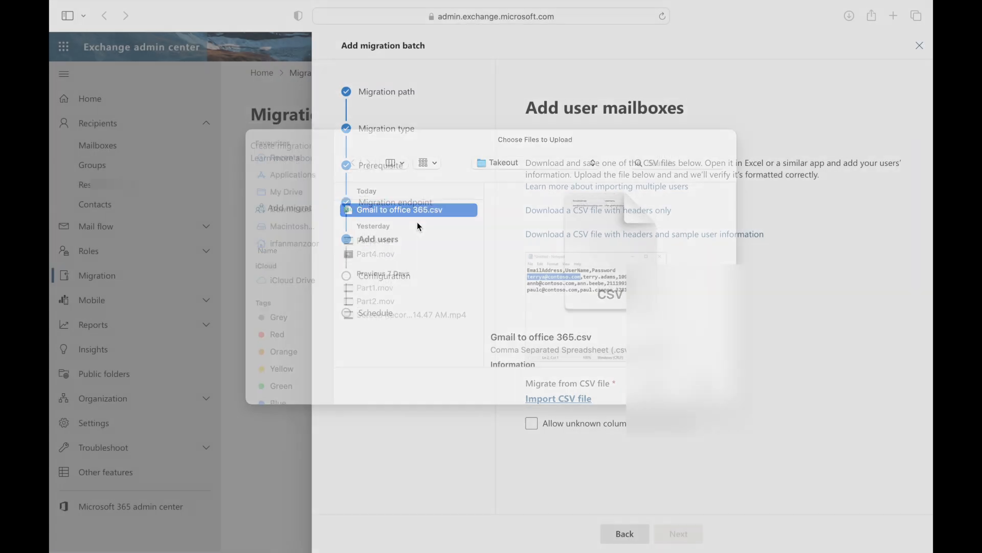
left_click(533, 436)
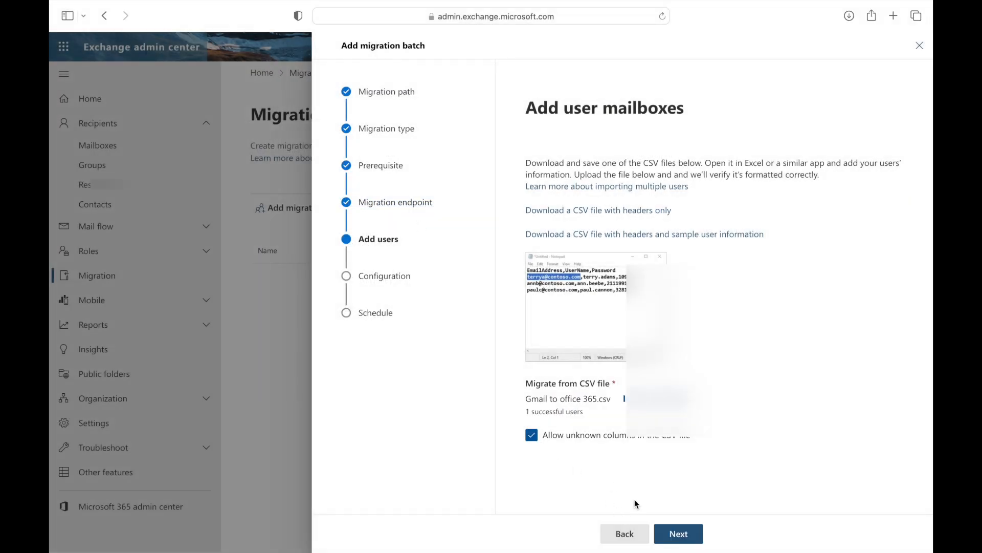
left_click(683, 535)
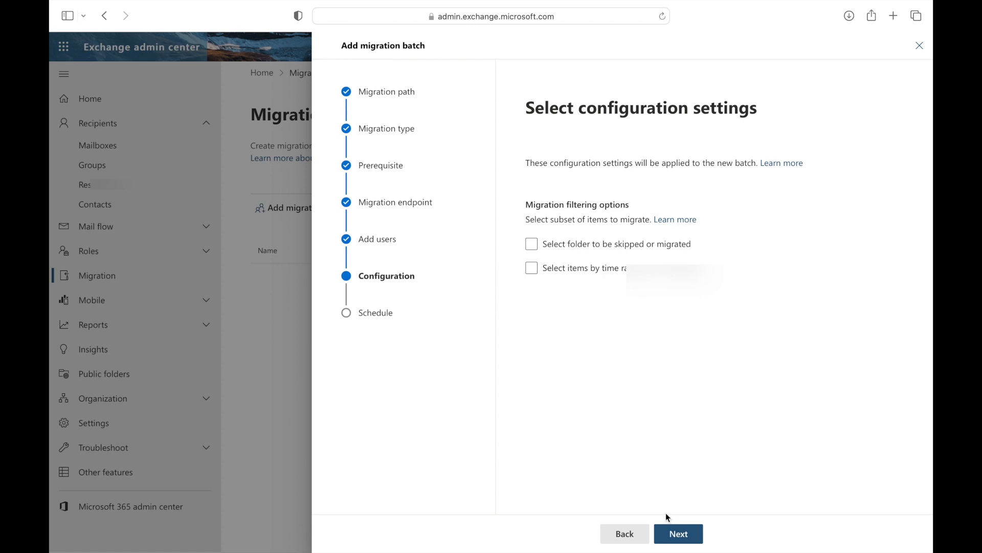
Advance to scheduling and review the report recipient settings.
left_click(678, 535)
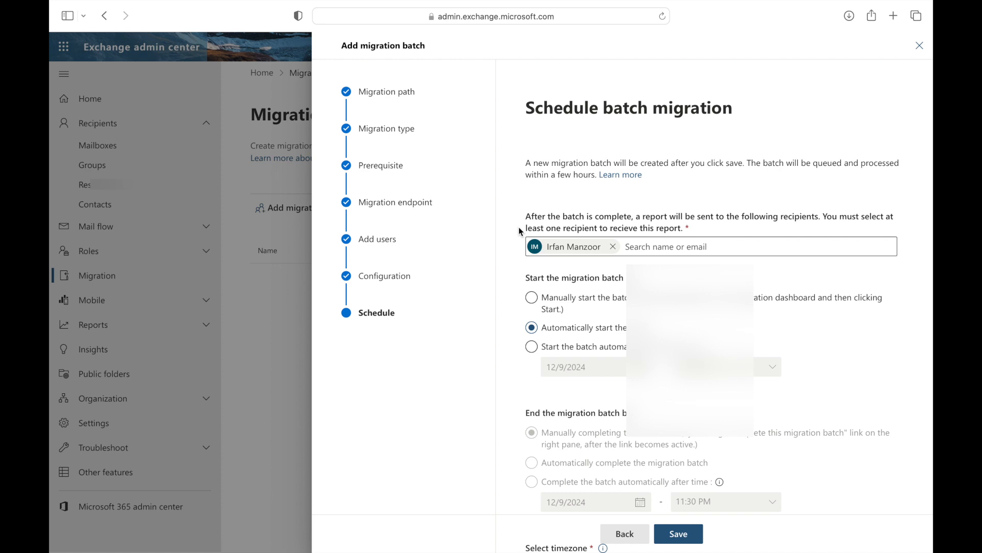
left_click(652, 242)
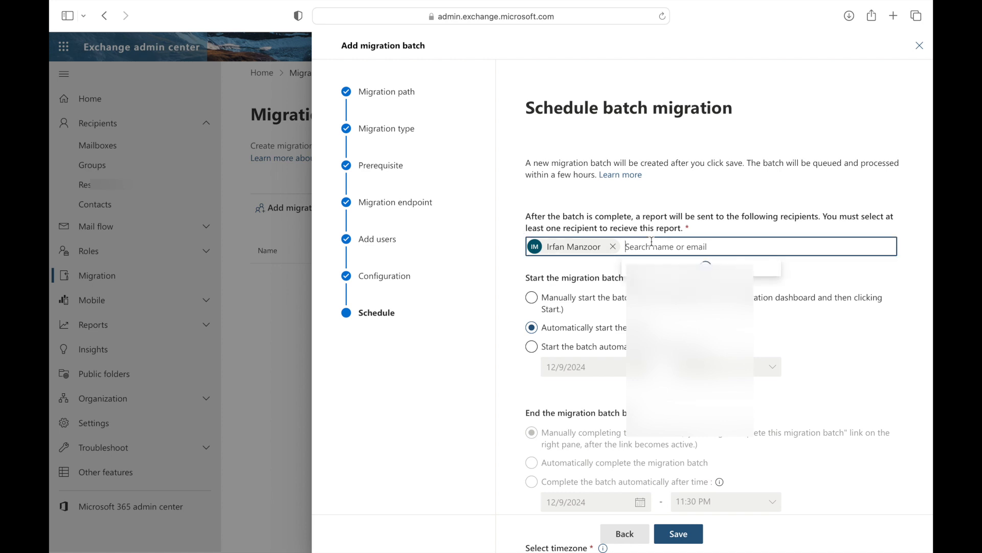
left_click(499, 416)
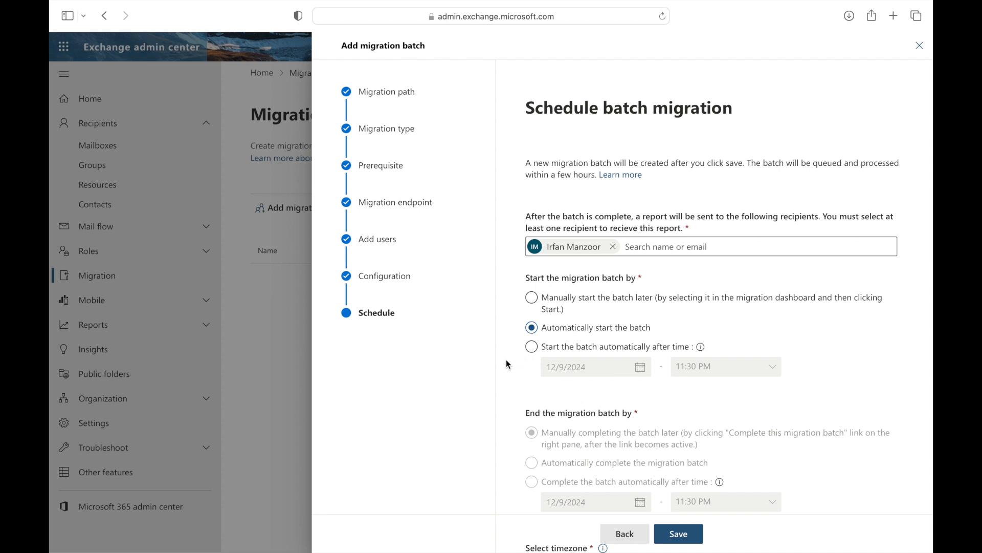
scroll(506, 361, "down", 5)
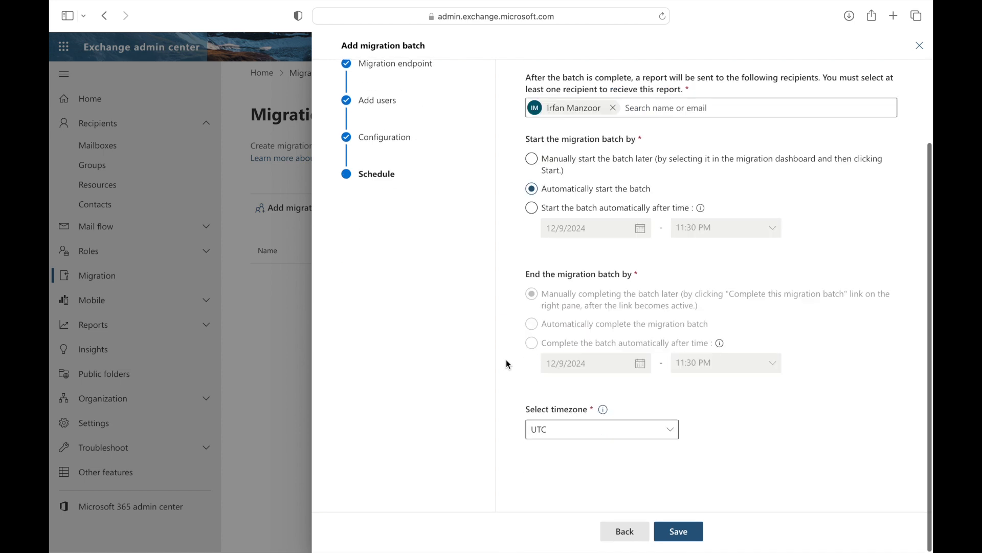
Save the auto-starting Yahoo to 365 batch so it syncs, then return to Outlook.
left_click(679, 534)
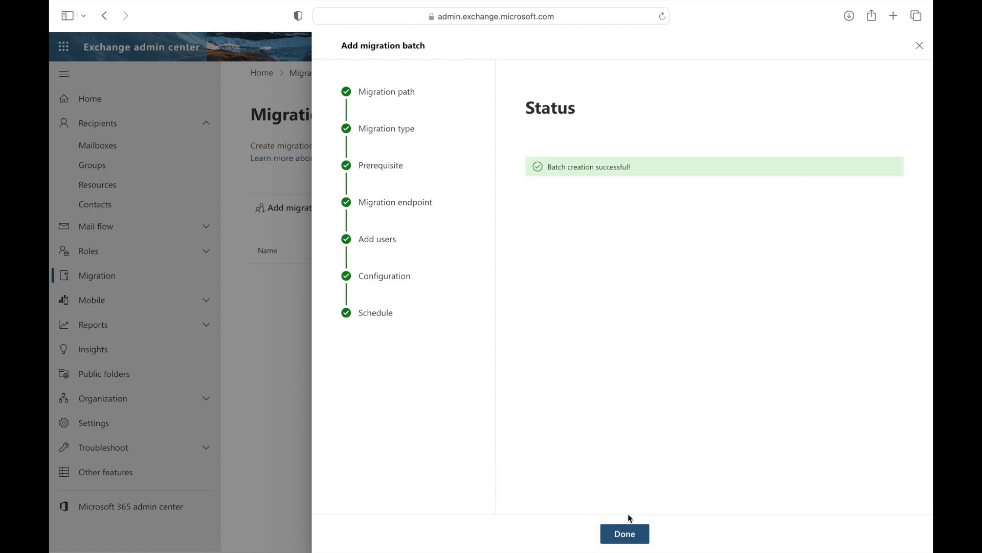
left_click(624, 534)
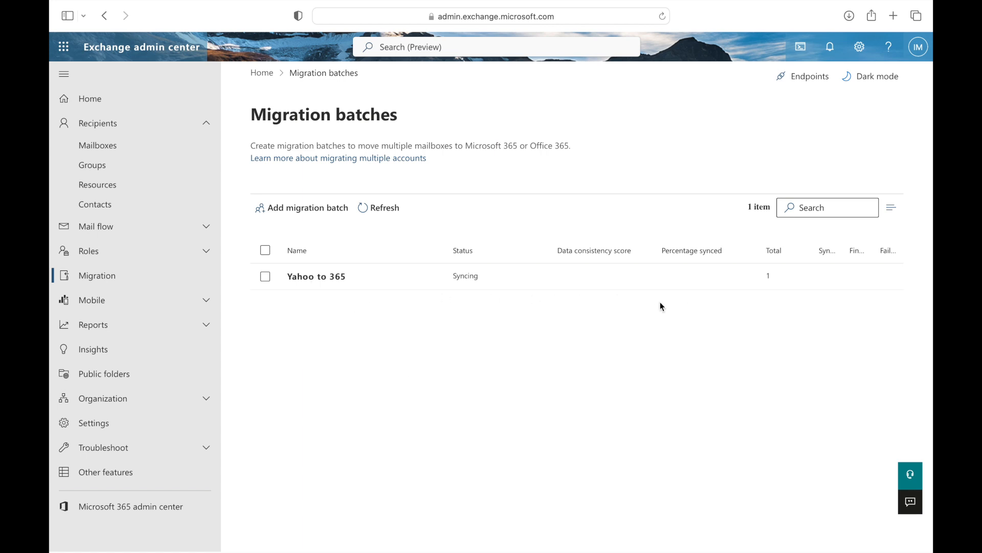
key("ctrl+Left")
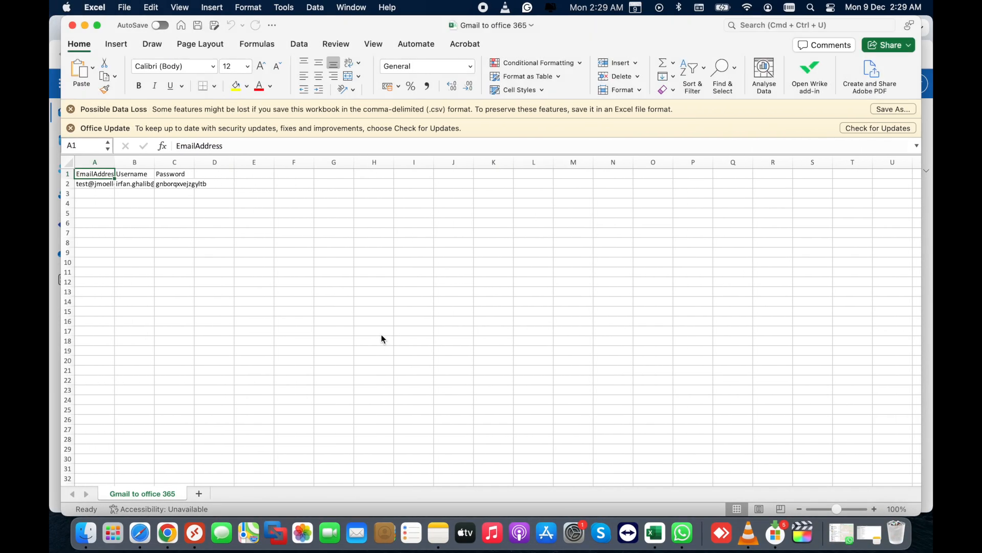
left_click(167, 533)
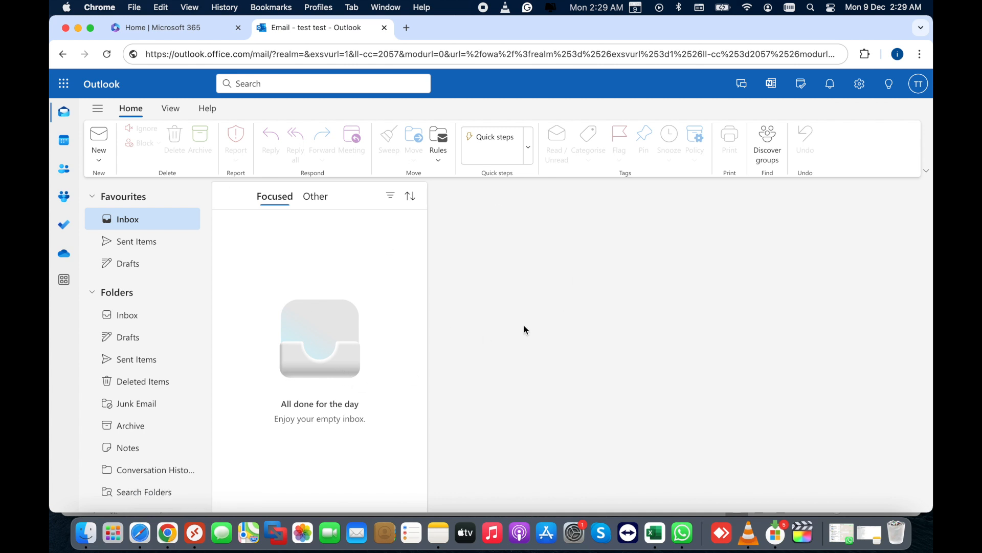
Check the Yahoo Account Security page, then return to Migration batches showing Yahoo to 365 Syncing.
key("ctrl+Right")
key("ctrl+Right")
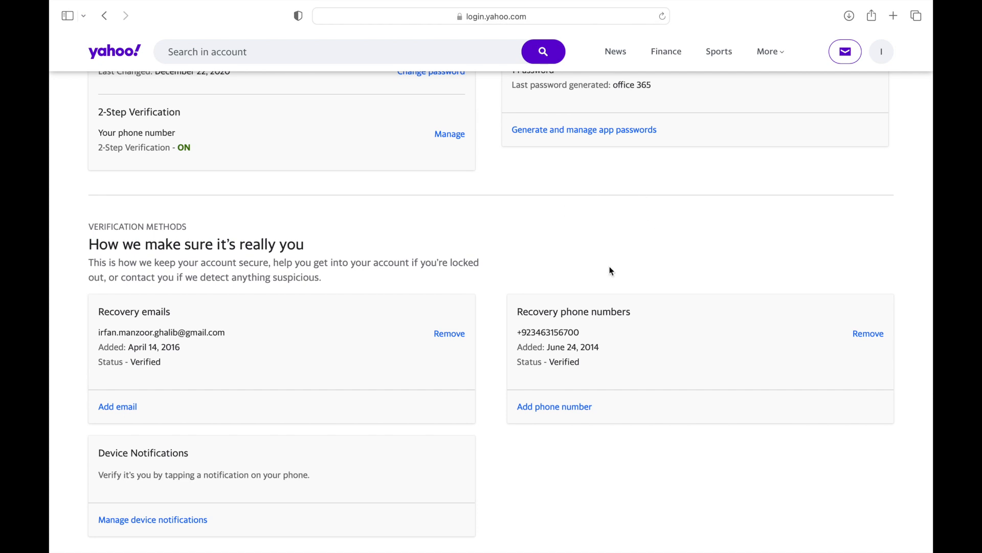
scroll(568, 307, "up", 10)
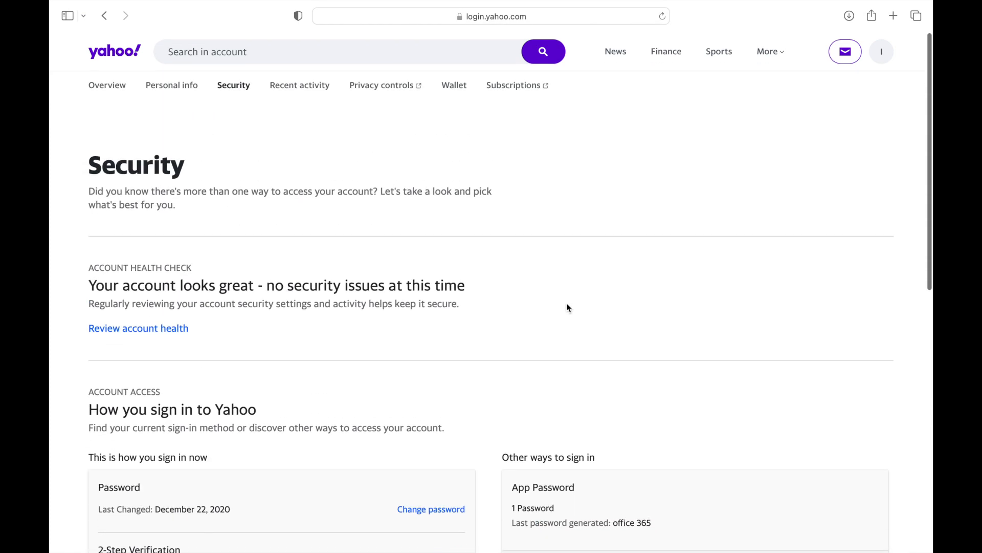
key("ctrl+Left")
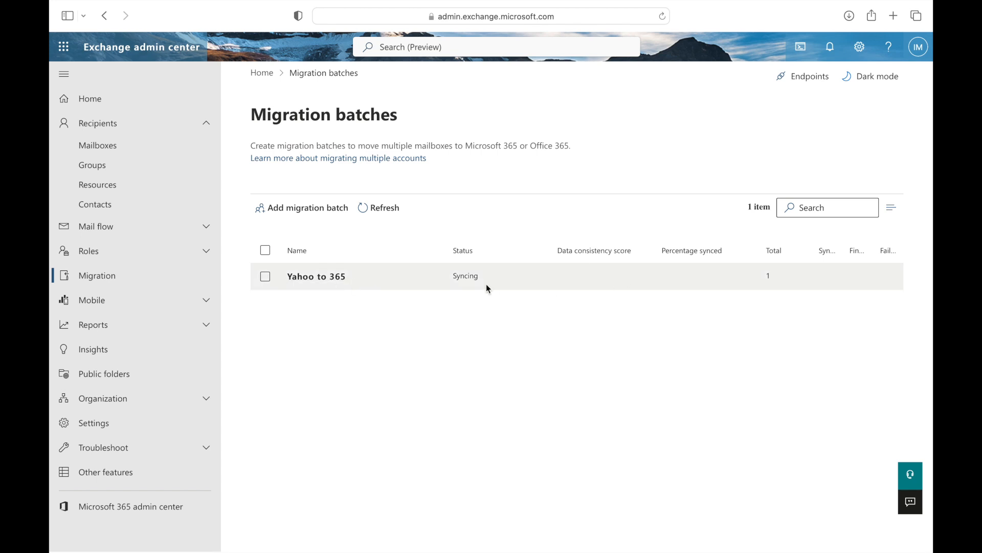
key("ctrl+Left")
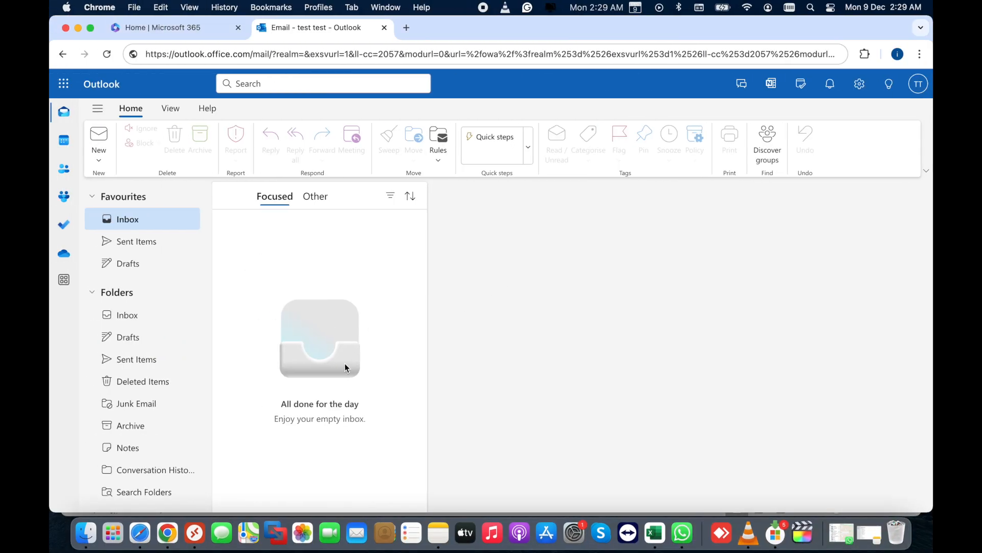
key("ctrl+Right")
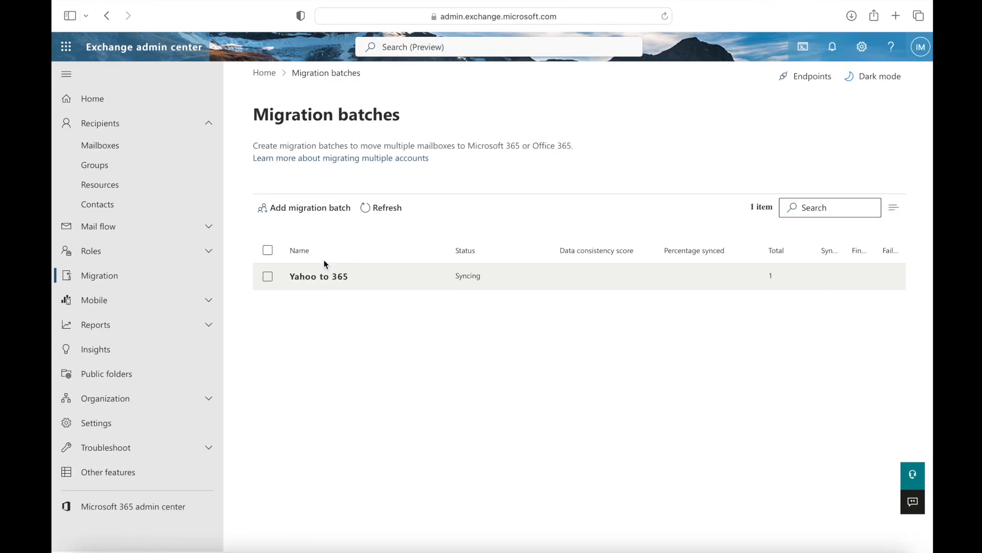
key("ctrl+Left")
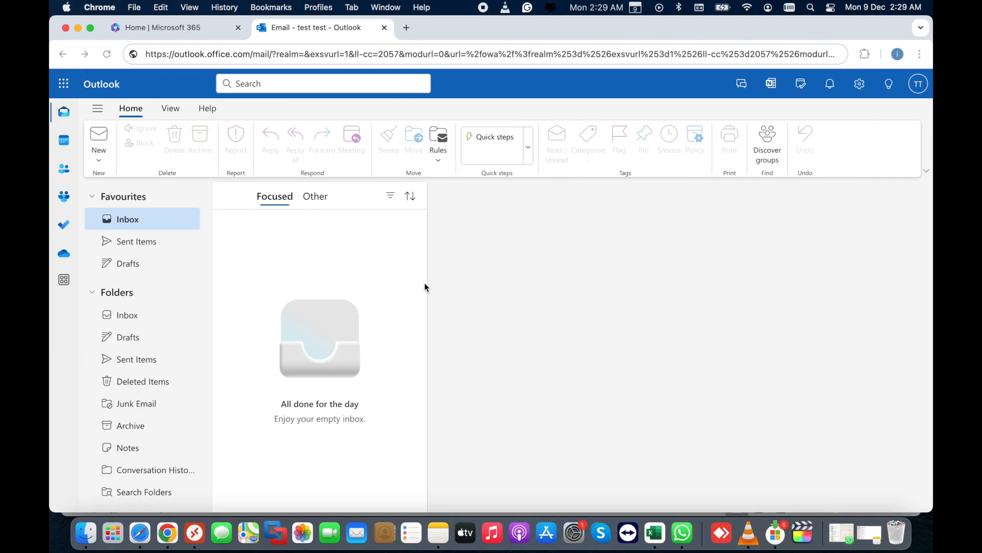
key("ctrl+Right")
left_click(365, 217)
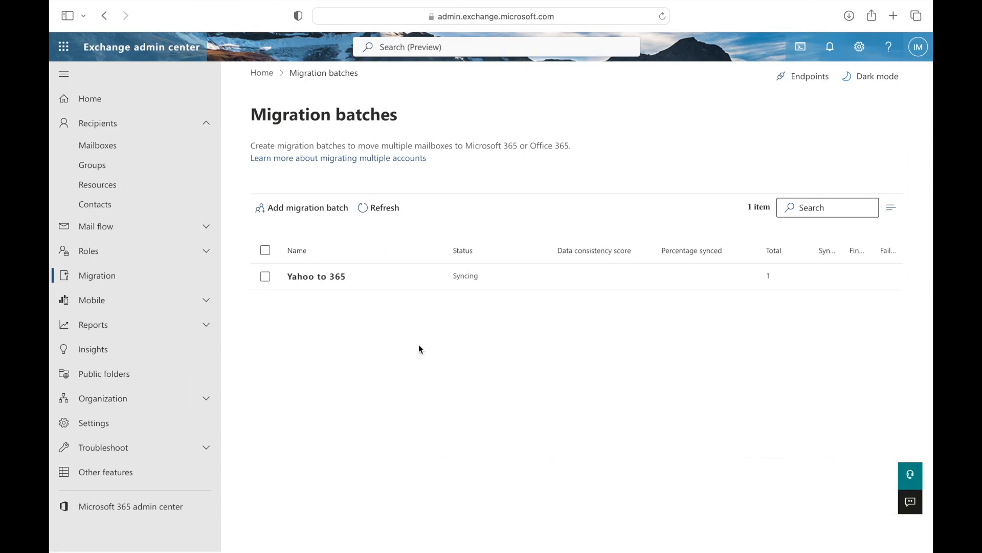
key("ctrl+Left")
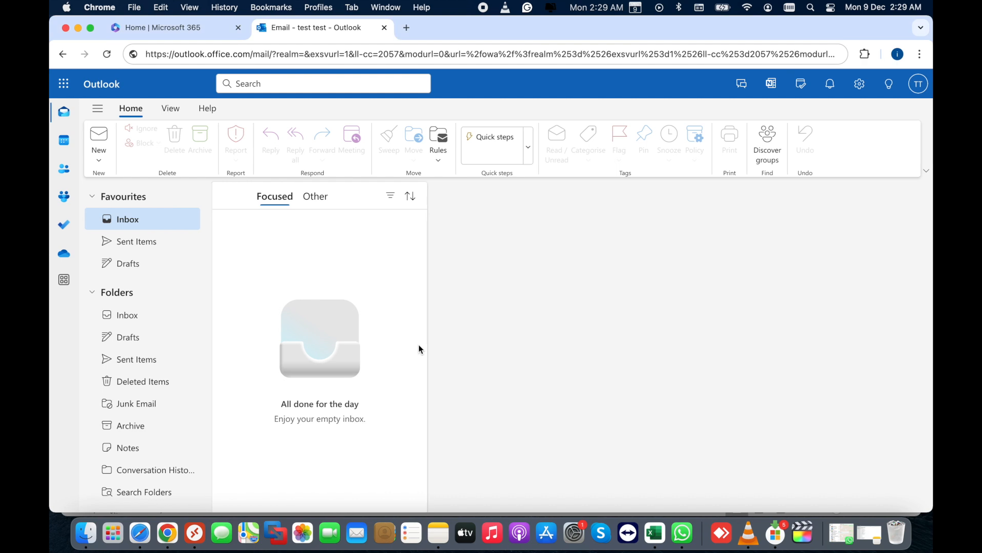
left_click(109, 59)
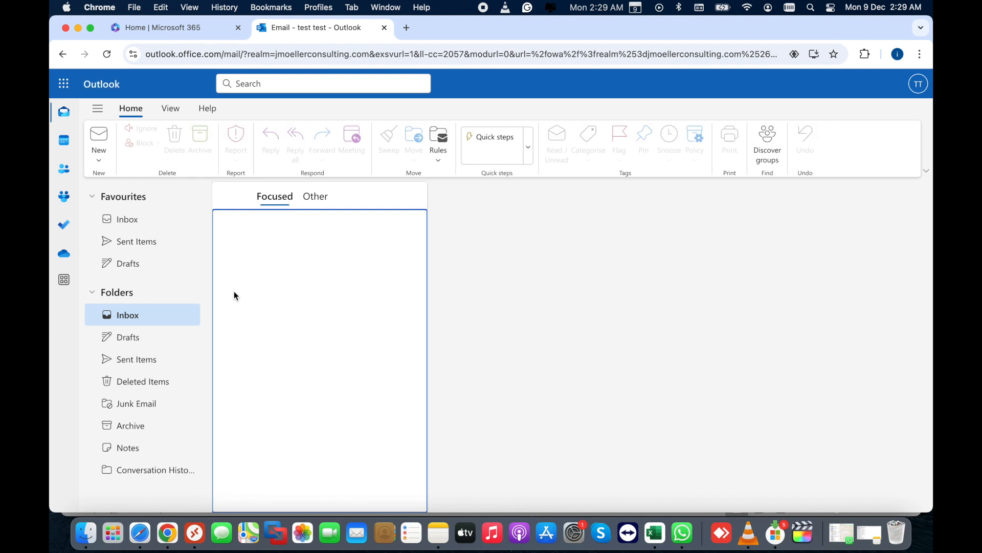
left_click(127, 219)
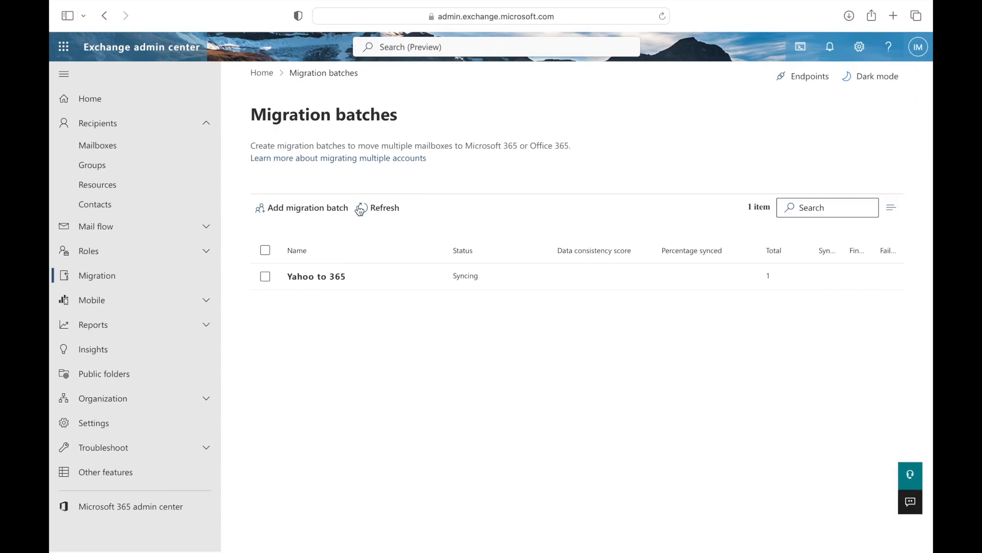
left_click(370, 215)
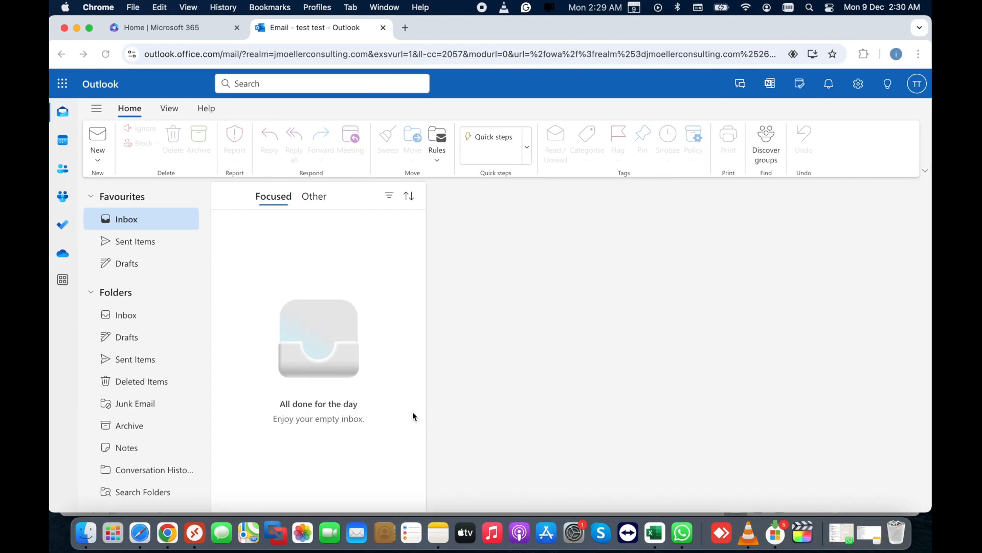
left_click(135, 314)
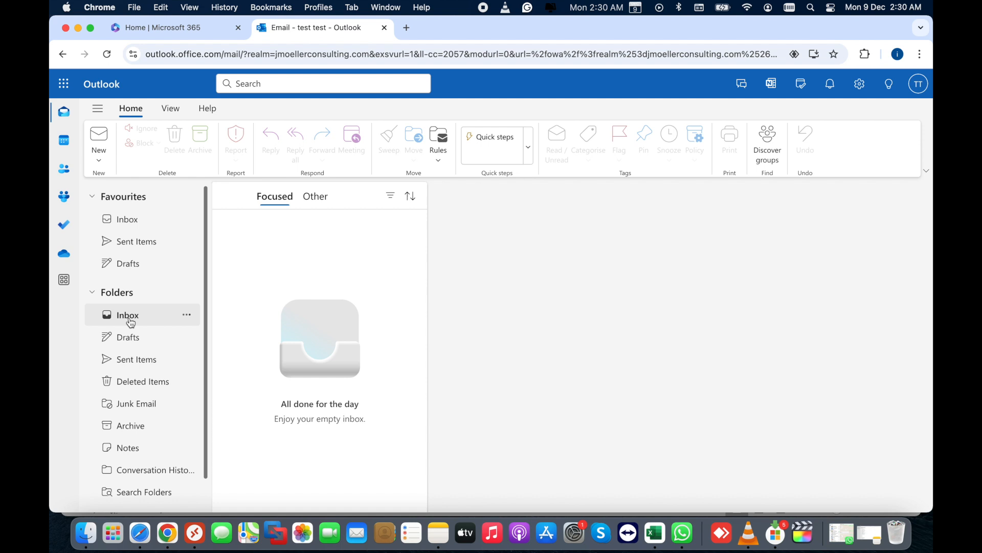
left_click(131, 223)
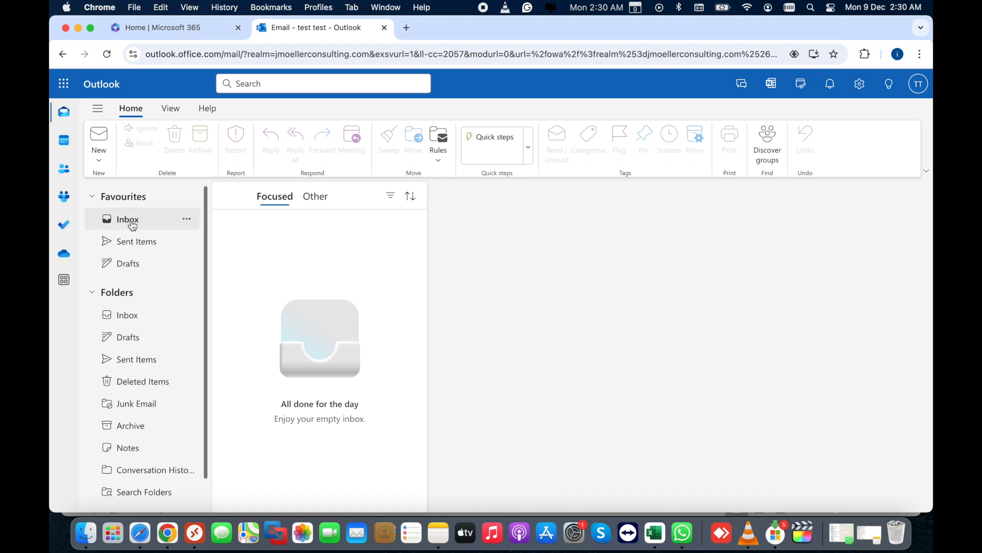
left_click(107, 54)
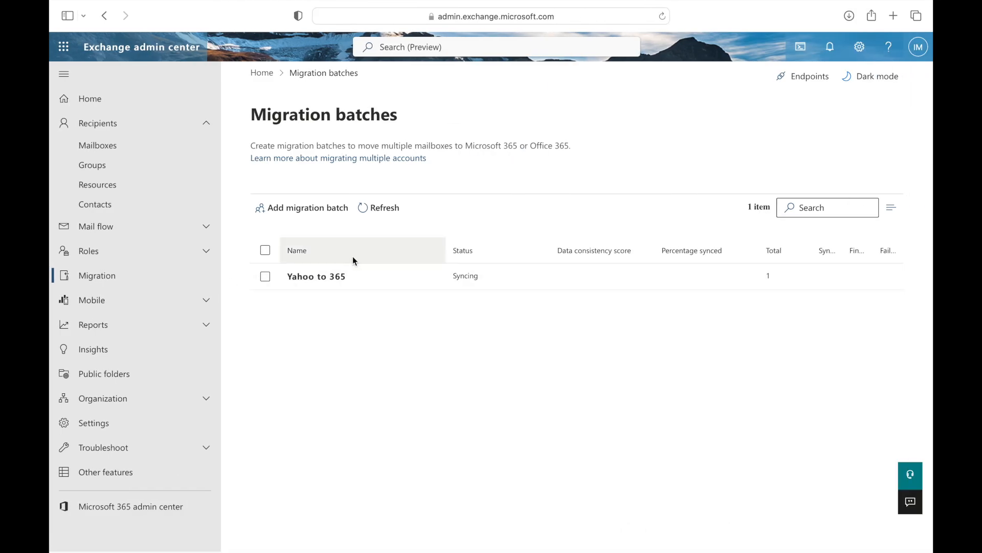
left_click(364, 208)
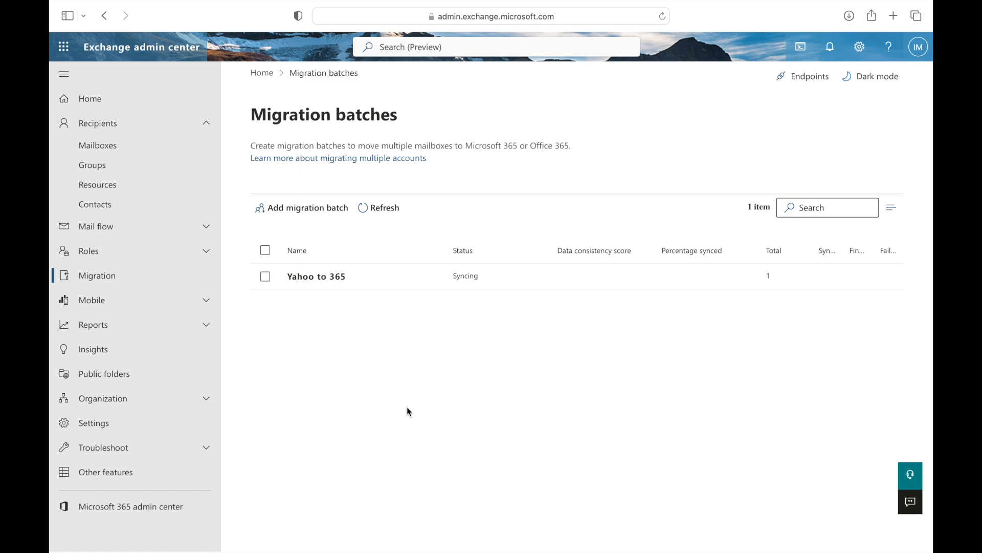
key("ctrl+Left")
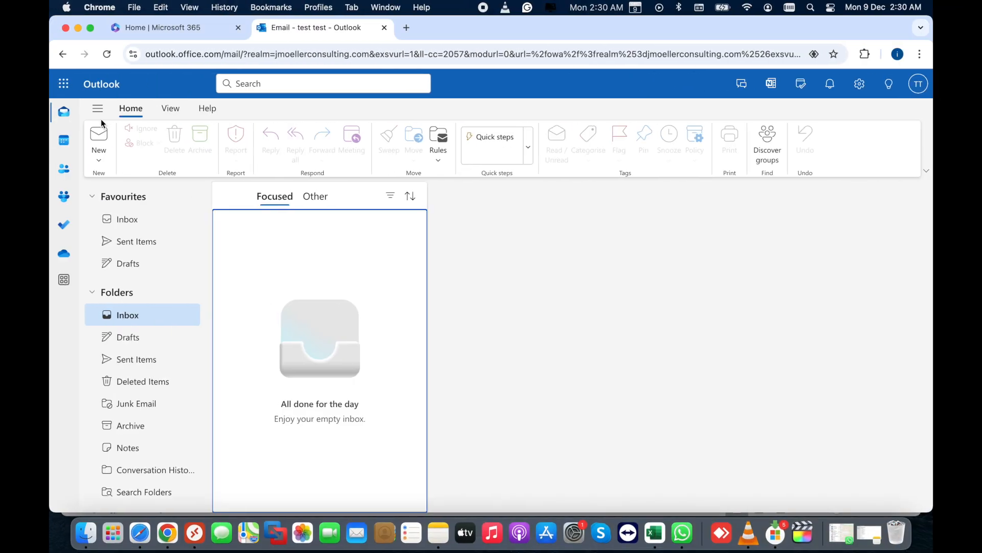
left_click(105, 58)
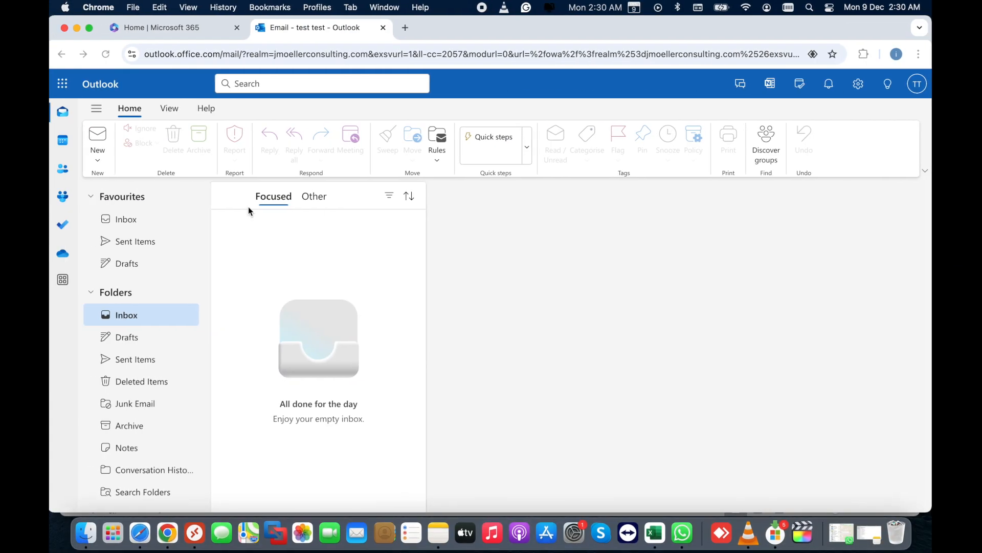
Refresh Outlook on the web and view the Favourites Inbox with the newly arrived Yahoo messages.
left_click(105, 54)
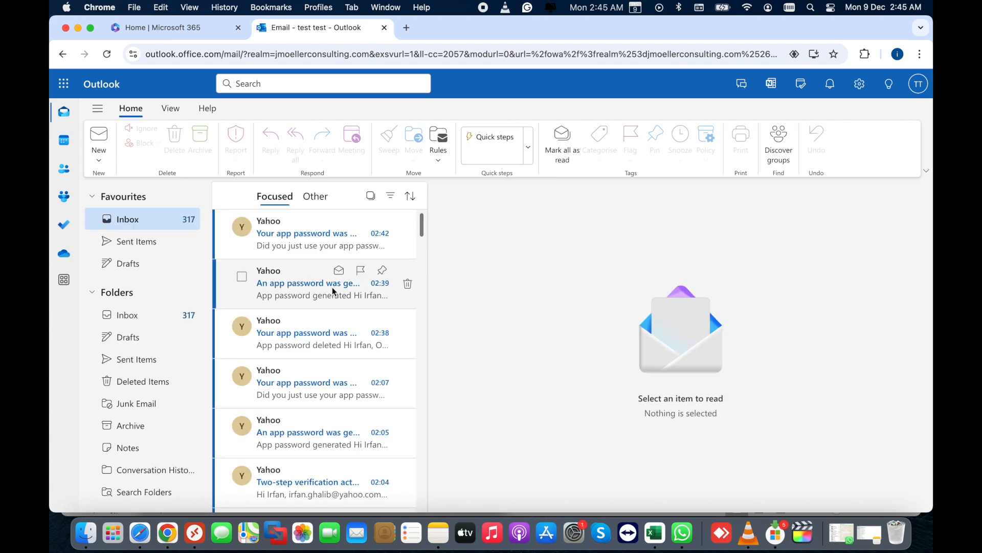
scroll(333, 290, "down", 1)
scroll(332, 288, "up", 1)
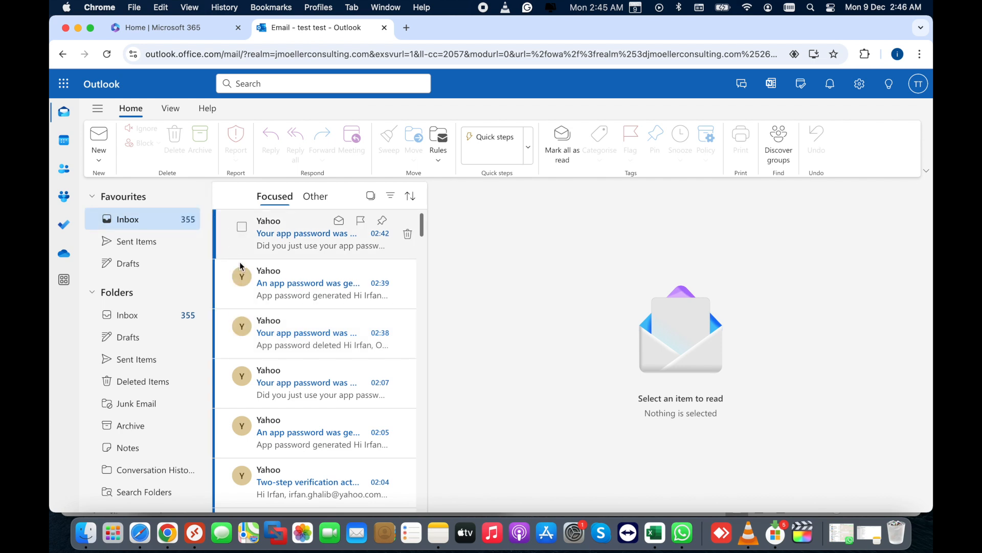
left_click(172, 226)
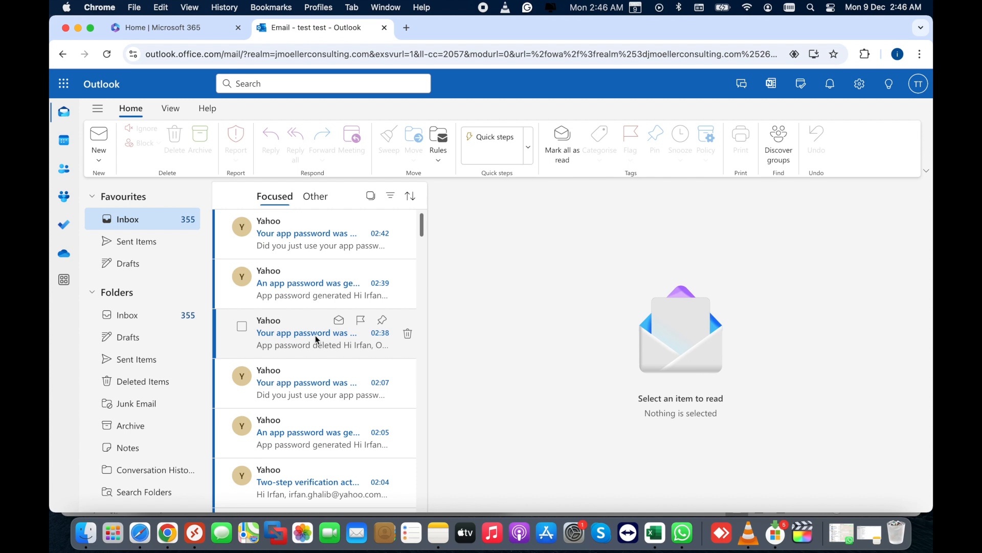
left_click(107, 53)
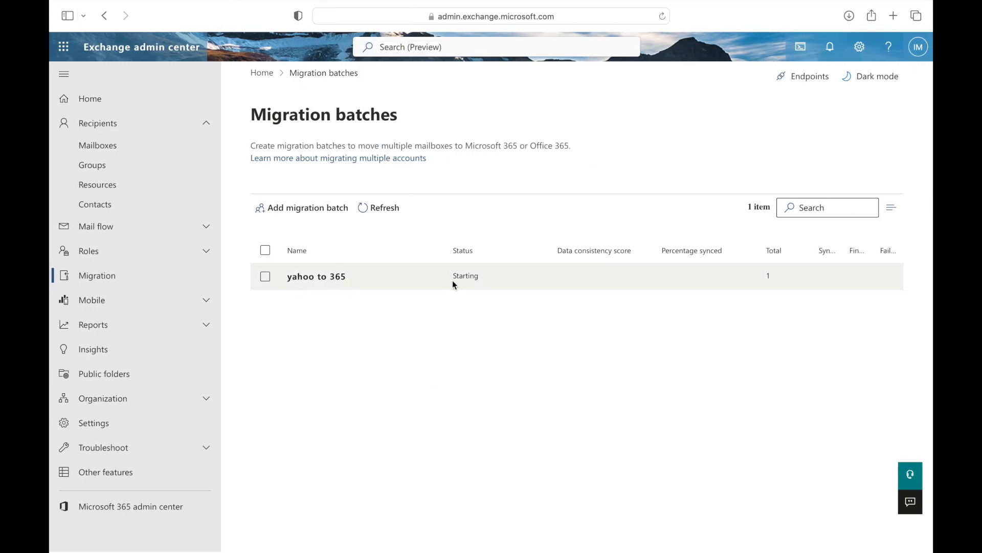
Review the yahoo to 365 batch details, then close the pane with the batch still selected.
left_click(321, 279)
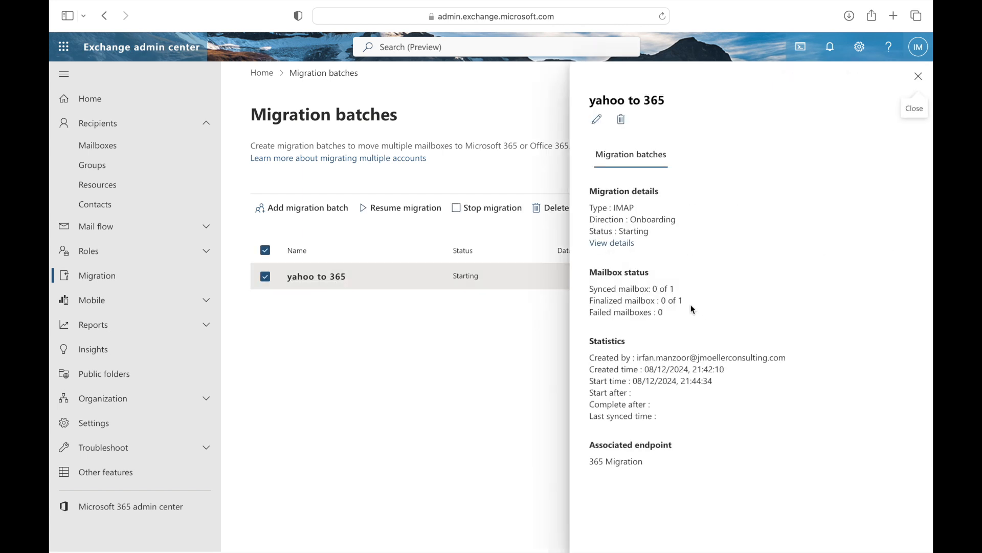
left_click(919, 76)
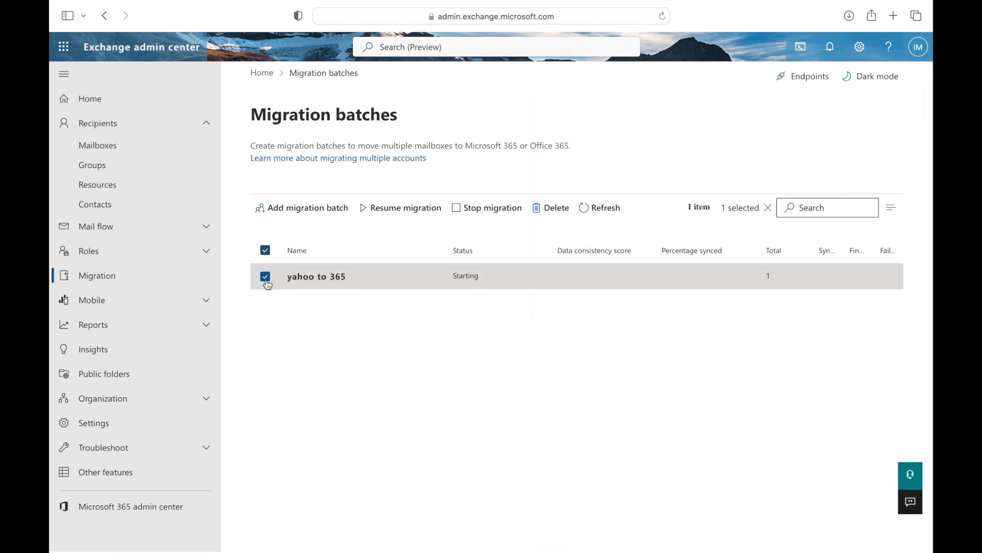
Confirm Stop migration for yahoo to 365 and dismiss the Operation successful notice.
left_click(462, 210)
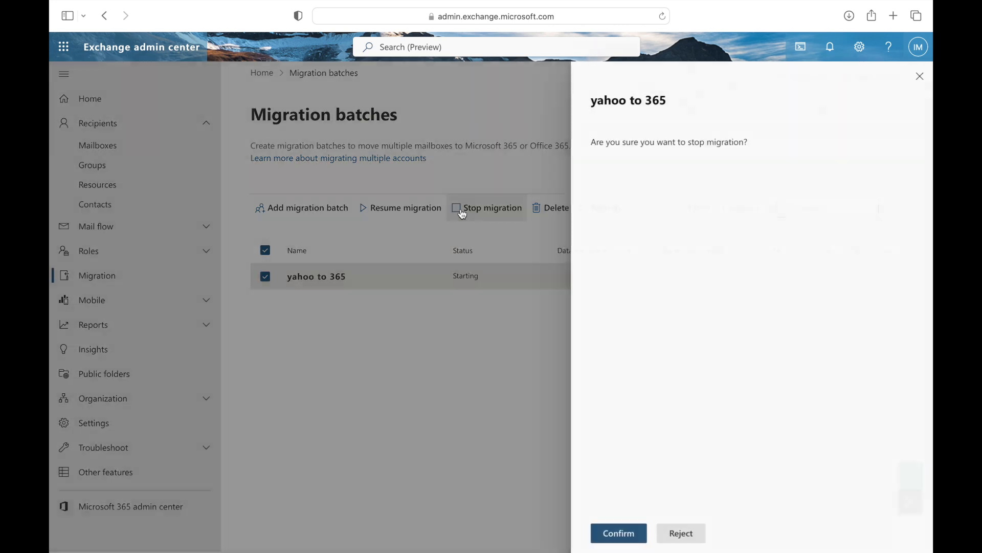
left_click(619, 533)
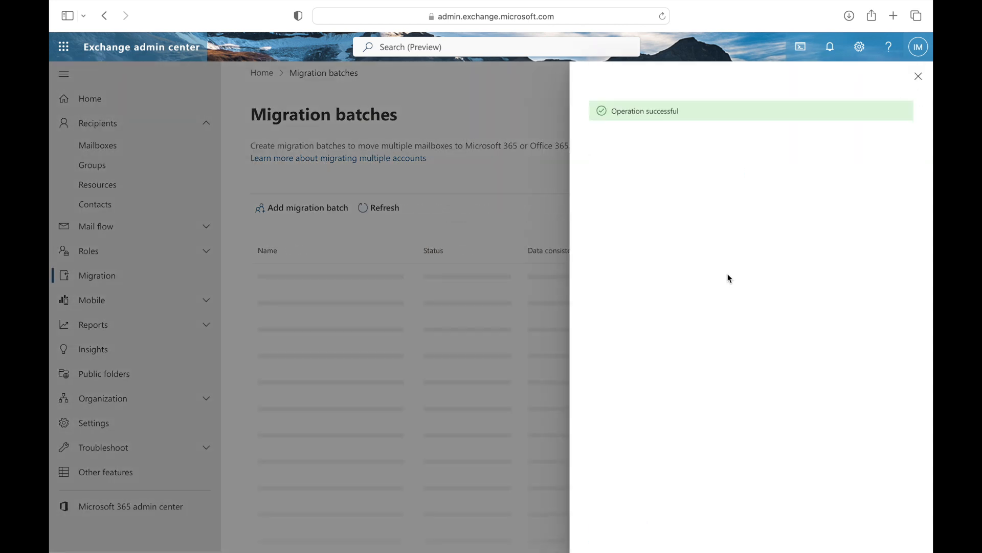
left_click(919, 77)
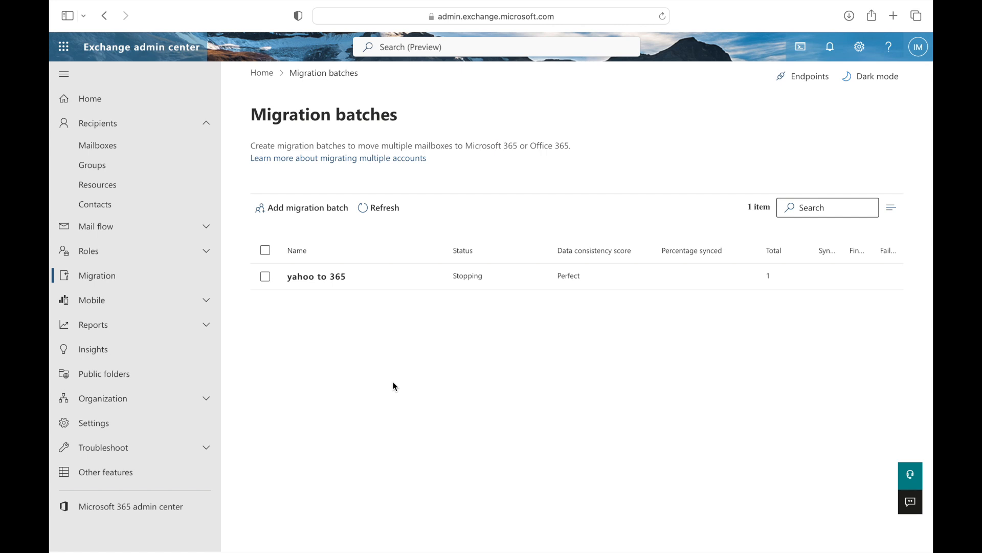
mouse_move(484, 7)
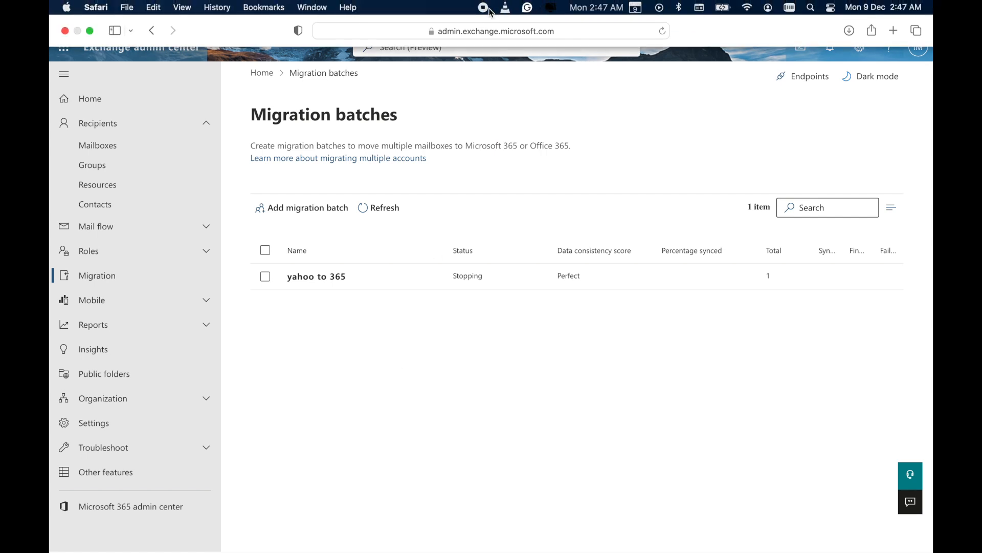